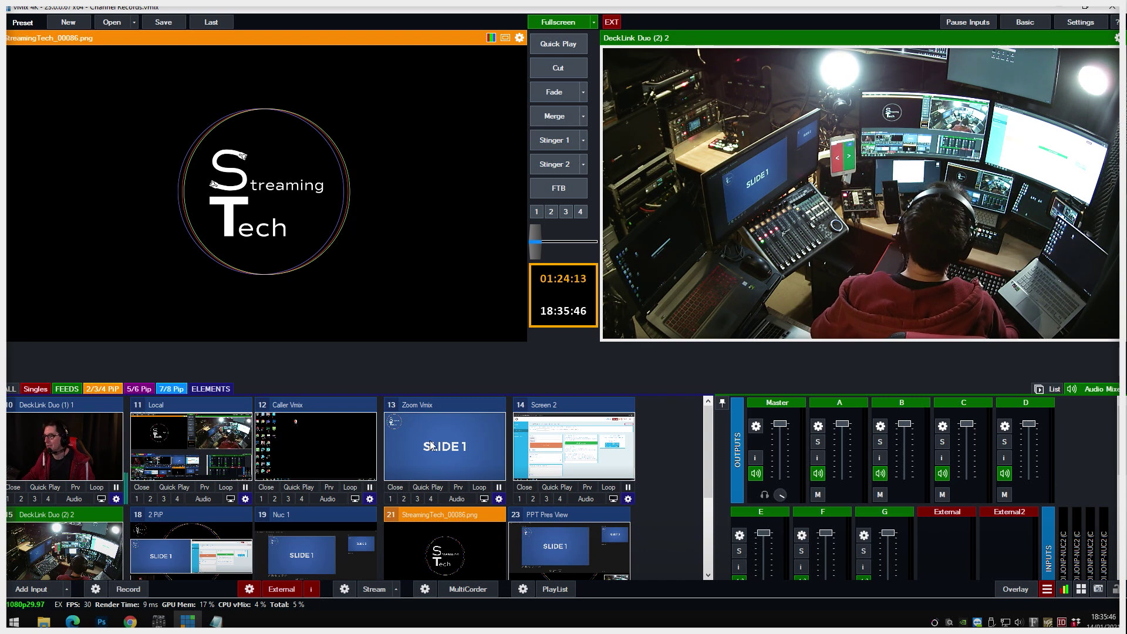
Step: Preview the PPT FEED input in vMix, then load the Nuc 1 presenter view into Preview
{"action": "scroll", "coordinate": [438, 452], "scroll_direction": "down", "scroll_amount": 2}
{"action": "left_click", "coordinate": [300, 527]}
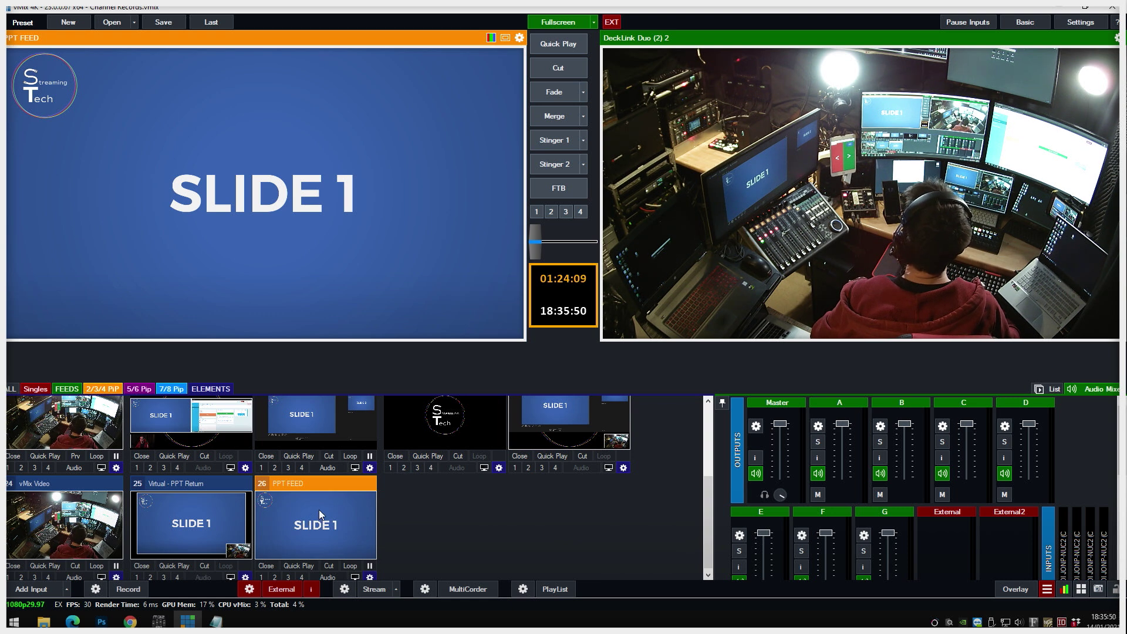
{"action": "left_click", "coordinate": [314, 405]}
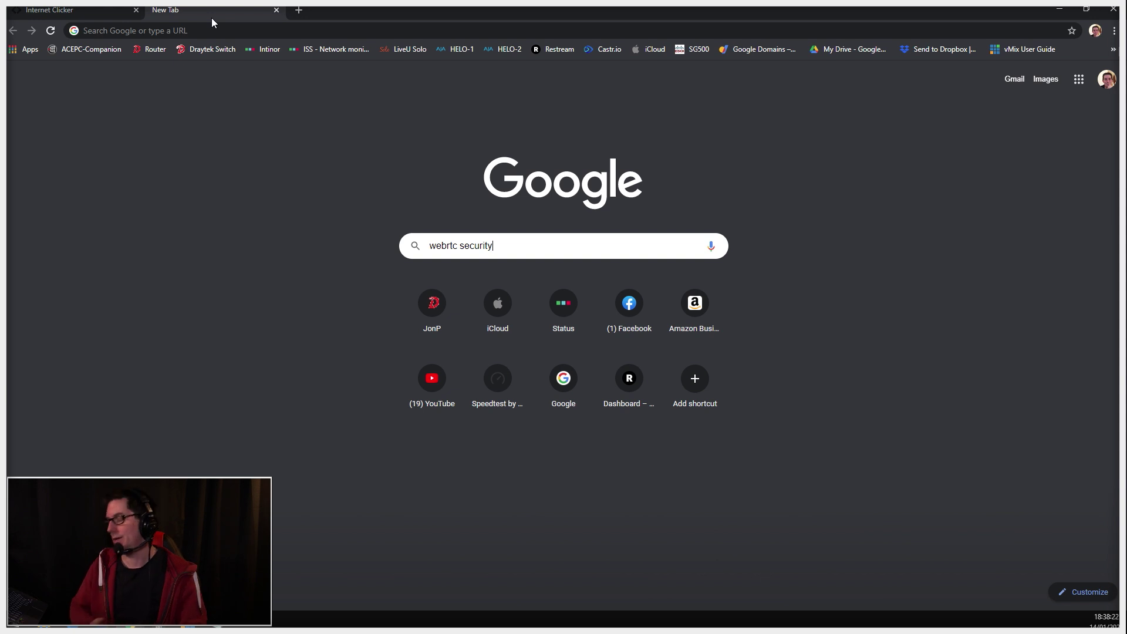
Step: Go to internetclicker.com in the new Chrome tab using the address-bar autocomplete
{"action": "left_click", "coordinate": [203, 28]}
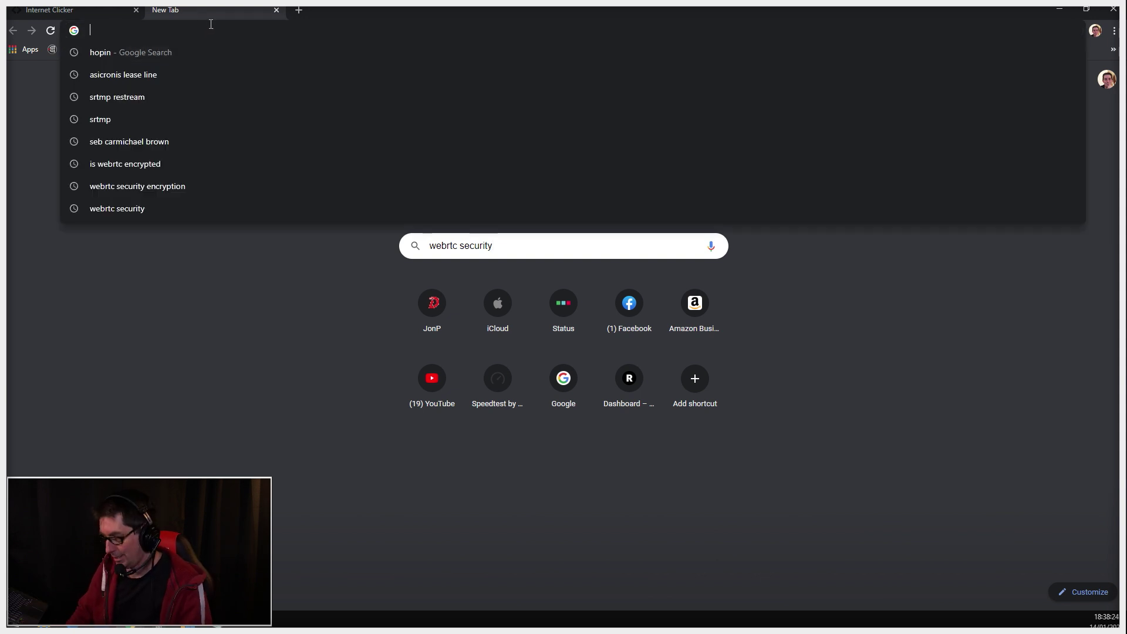
{"action": "type", "text": "internet"}
{"action": "key", "text": "Return"}
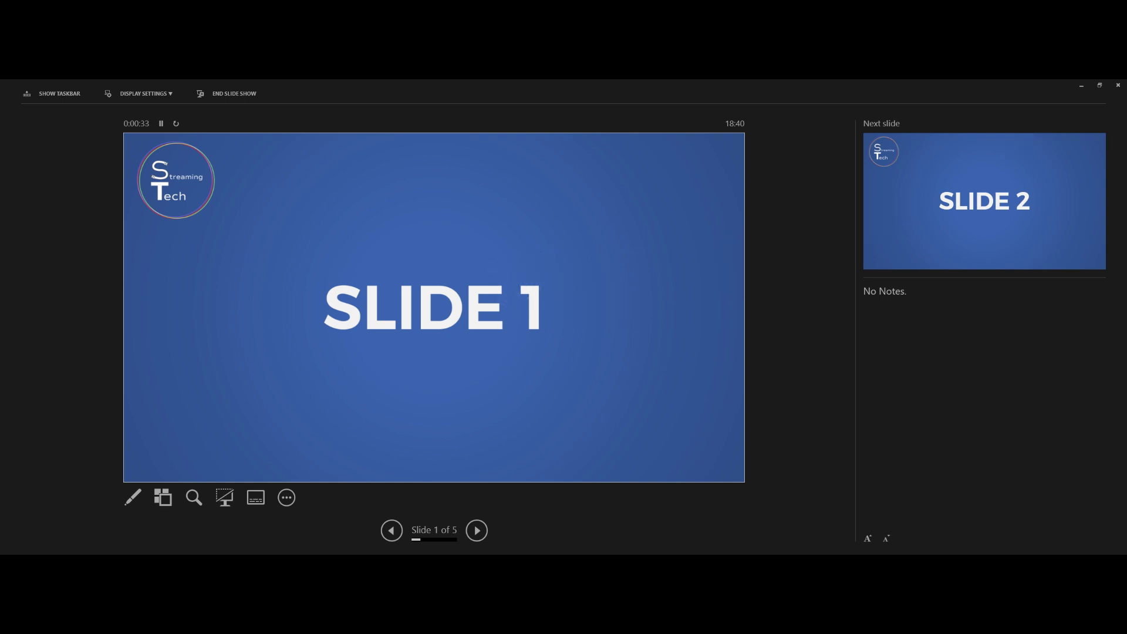
Step: Exit the Presenter View slide show with Esc to return to Normal view of Demo Pres
{"action": "key", "text": "Escape"}
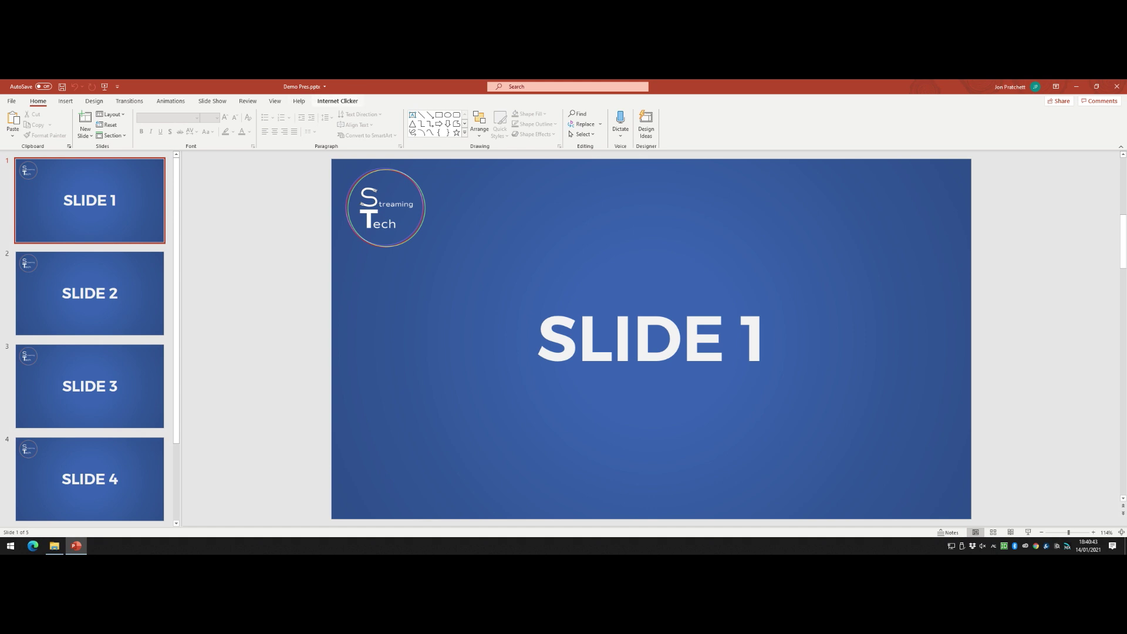
Step: Verify the Internet Clicker Settings show code clickdemo, then start the slide show from slide 1
{"action": "left_click", "coordinate": [337, 101]}
{"action": "left_click", "coordinate": [42, 119]}
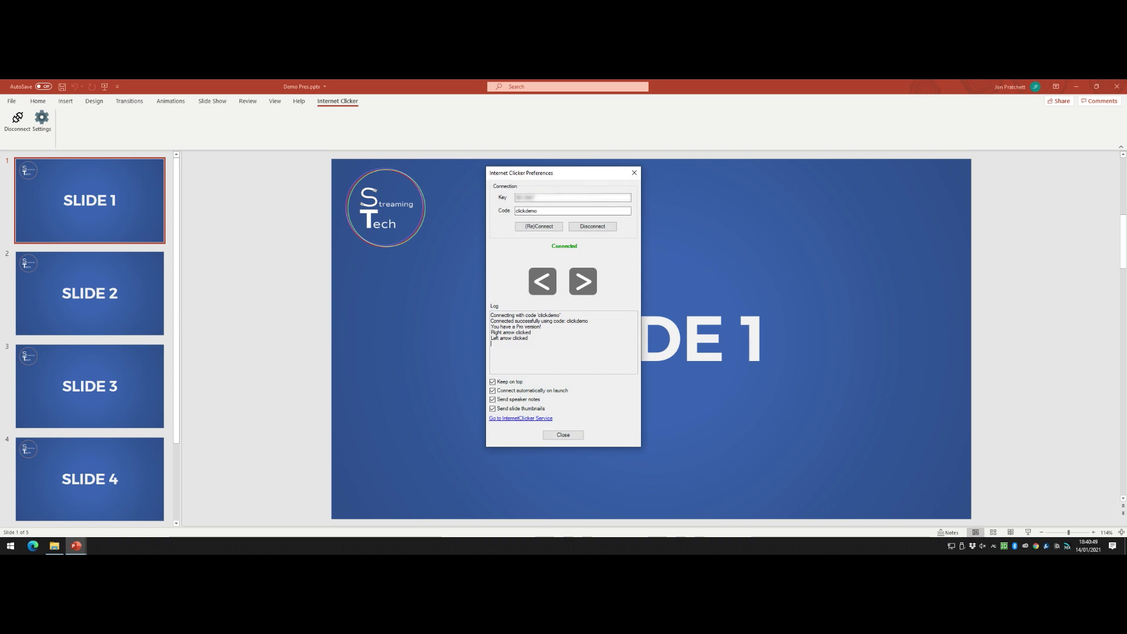
{"action": "double_click", "coordinate": [526, 210]}
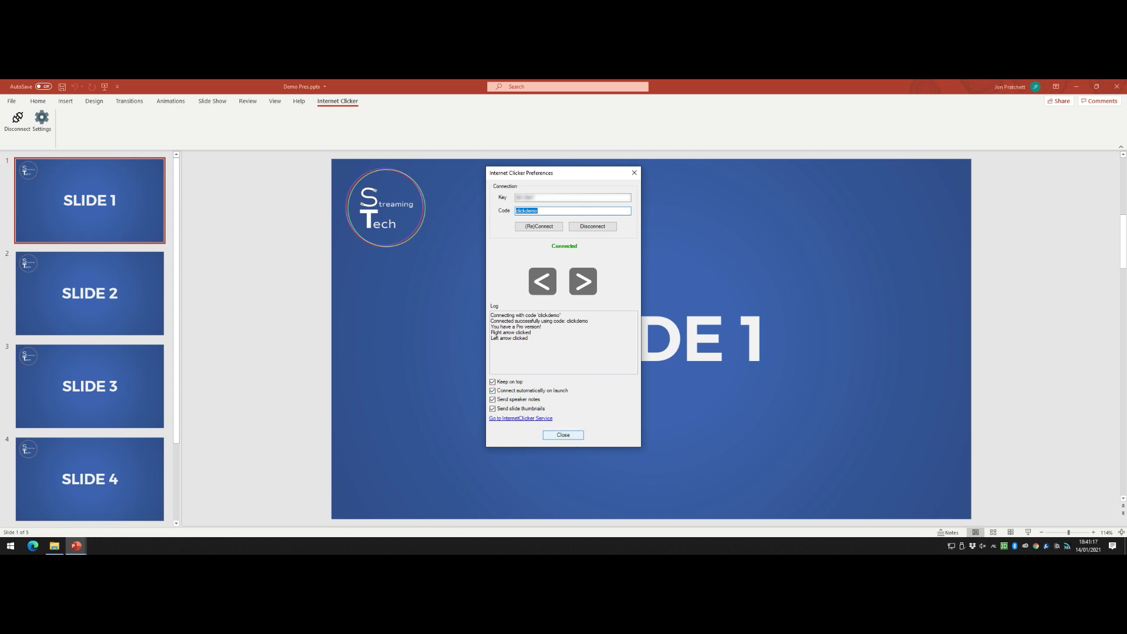
{"action": "left_click", "coordinate": [562, 435]}
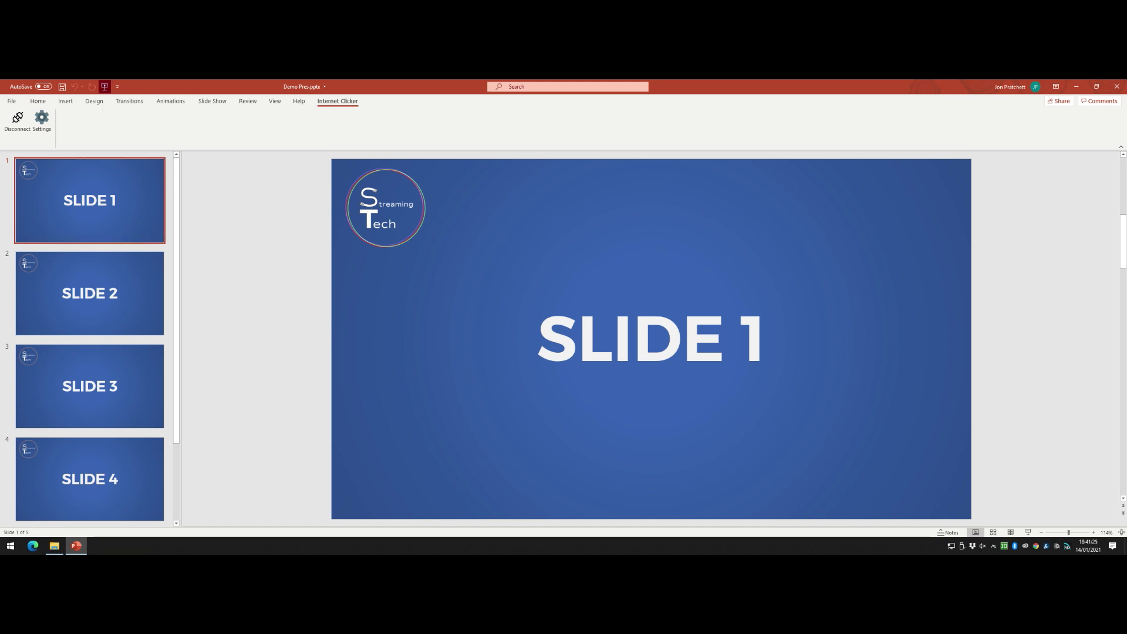
{"action": "left_click", "coordinate": [105, 87]}
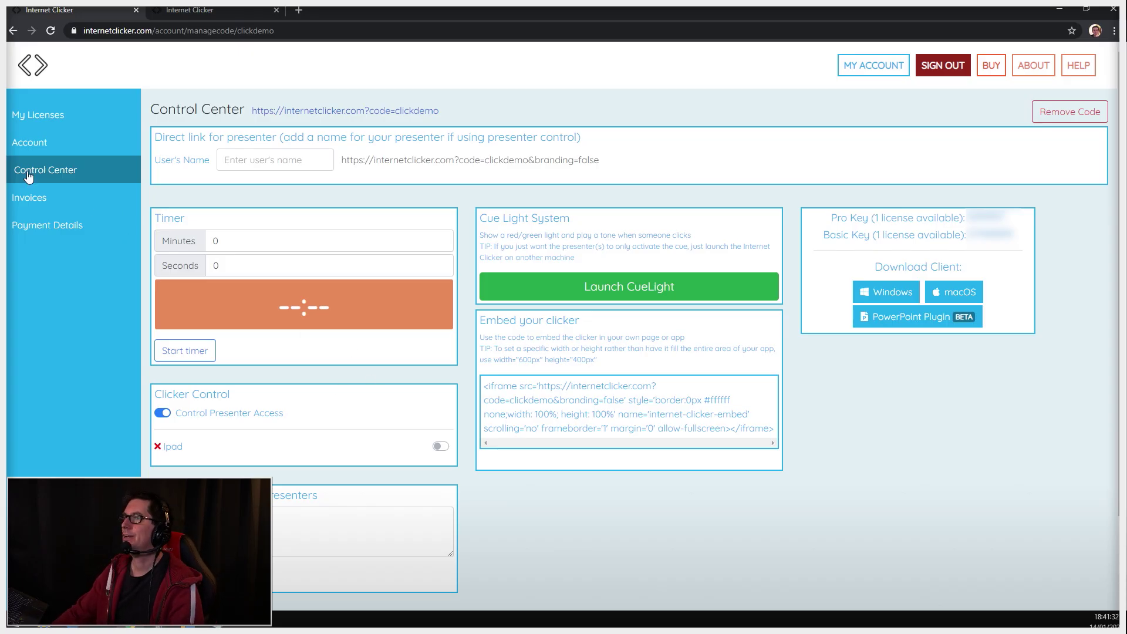
Step: Open the clickdemo code in Control Center, then switch to the code entry tab
{"action": "left_click", "coordinate": [69, 175]}
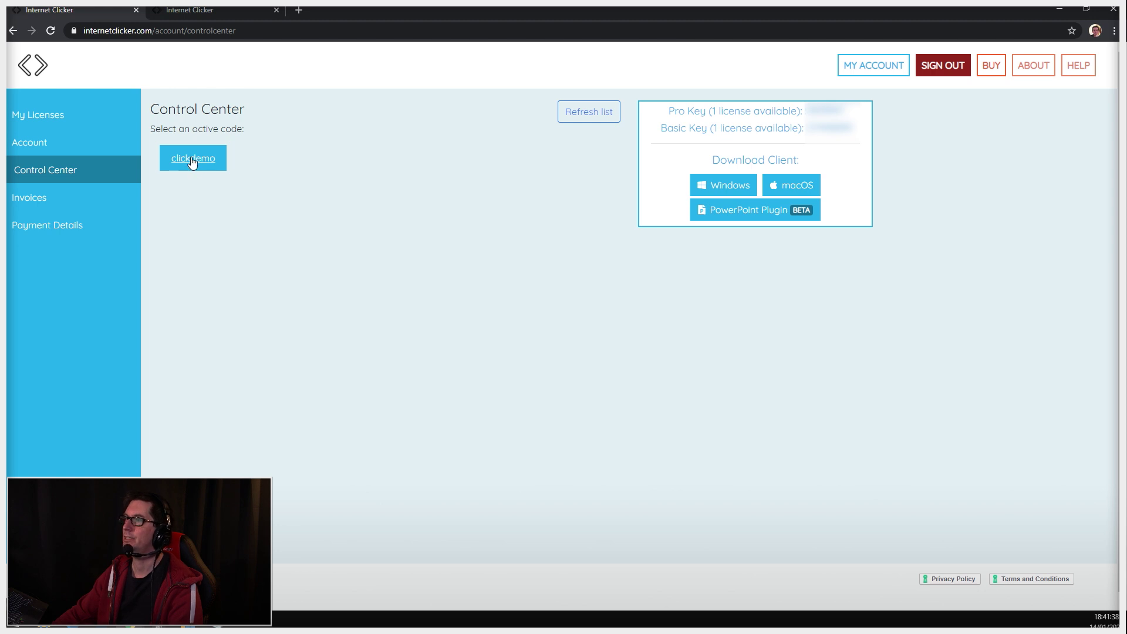
{"action": "left_click", "coordinate": [192, 160]}
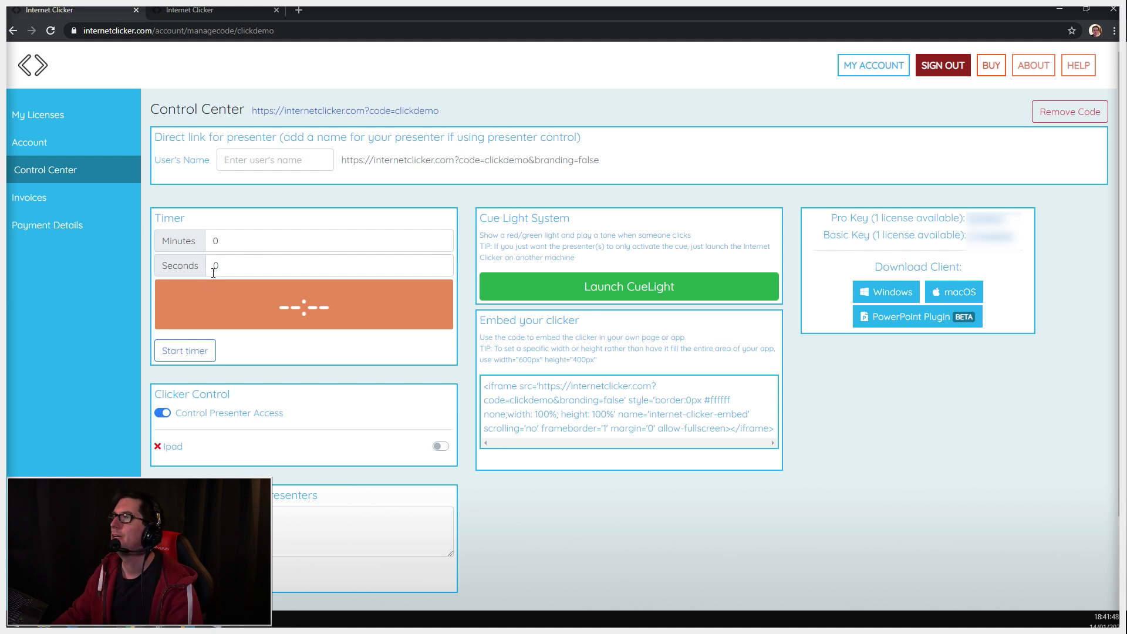
{"action": "left_click", "coordinate": [216, 10]}
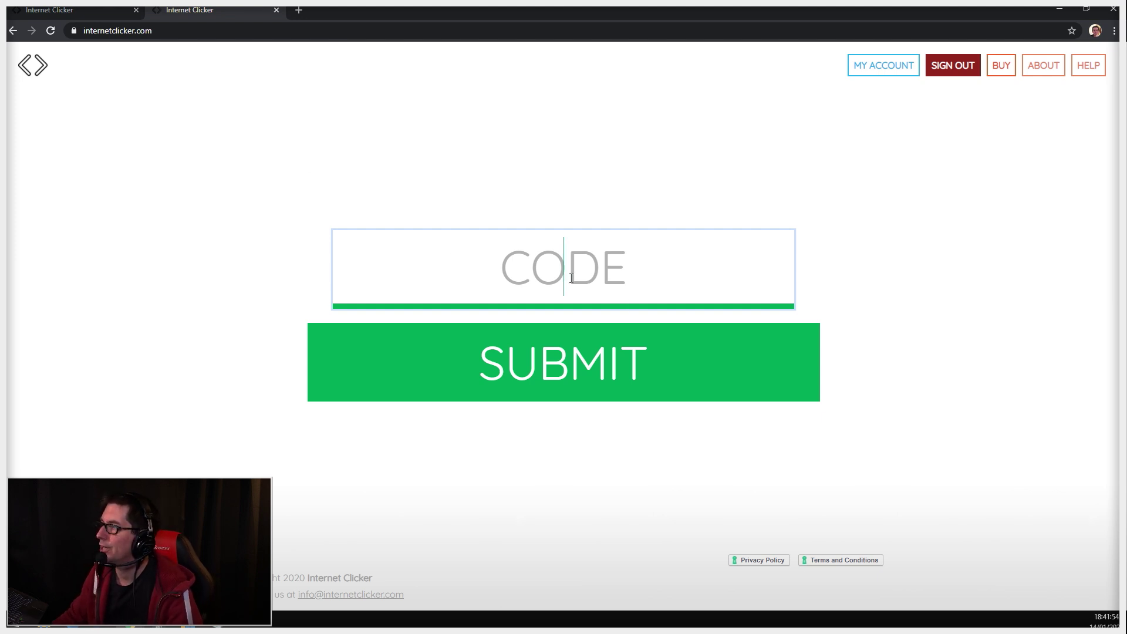
Step: Submit code CLICKDEMO and join the session under the presenter's name
{"action": "type", "text": "CLICKDEMO"}
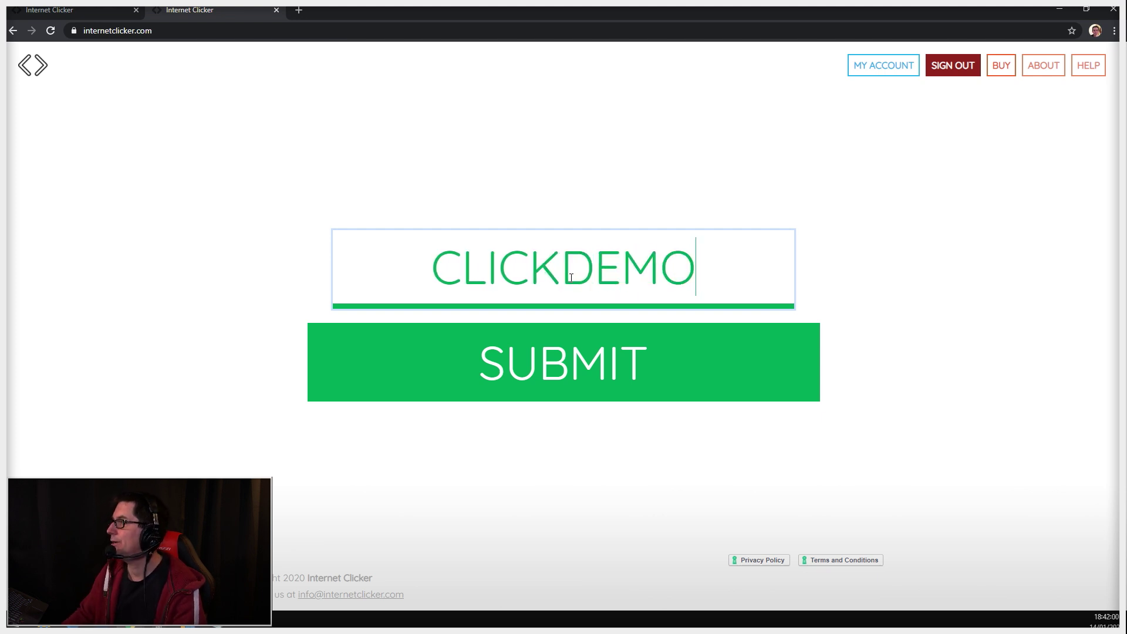
{"action": "left_click", "coordinate": [574, 368]}
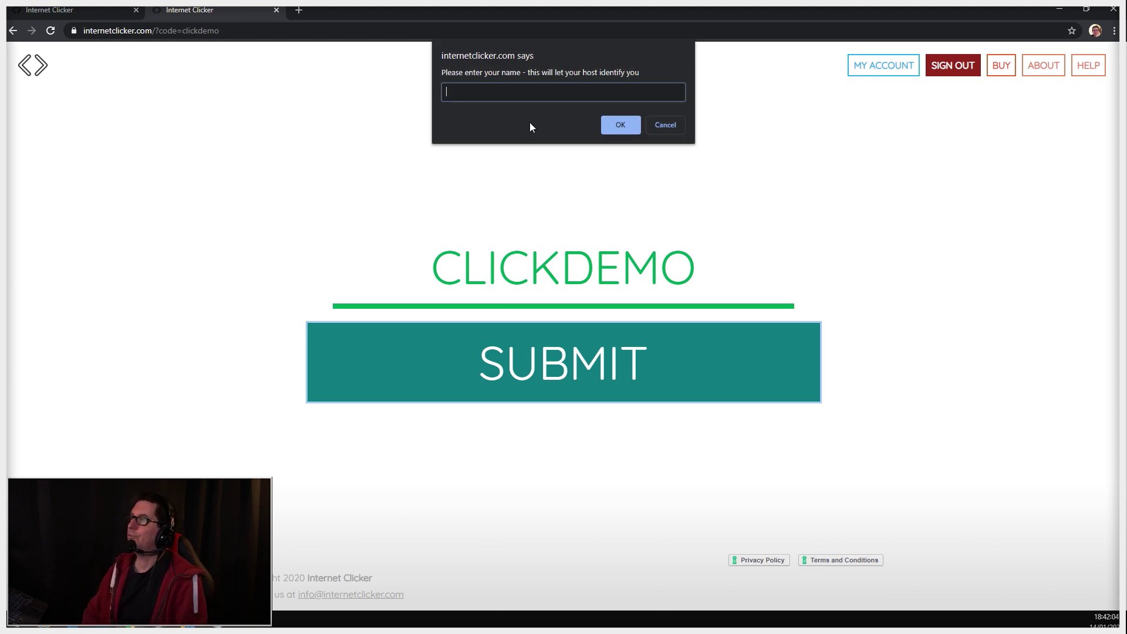
{"action": "type", "text": "Jon"}
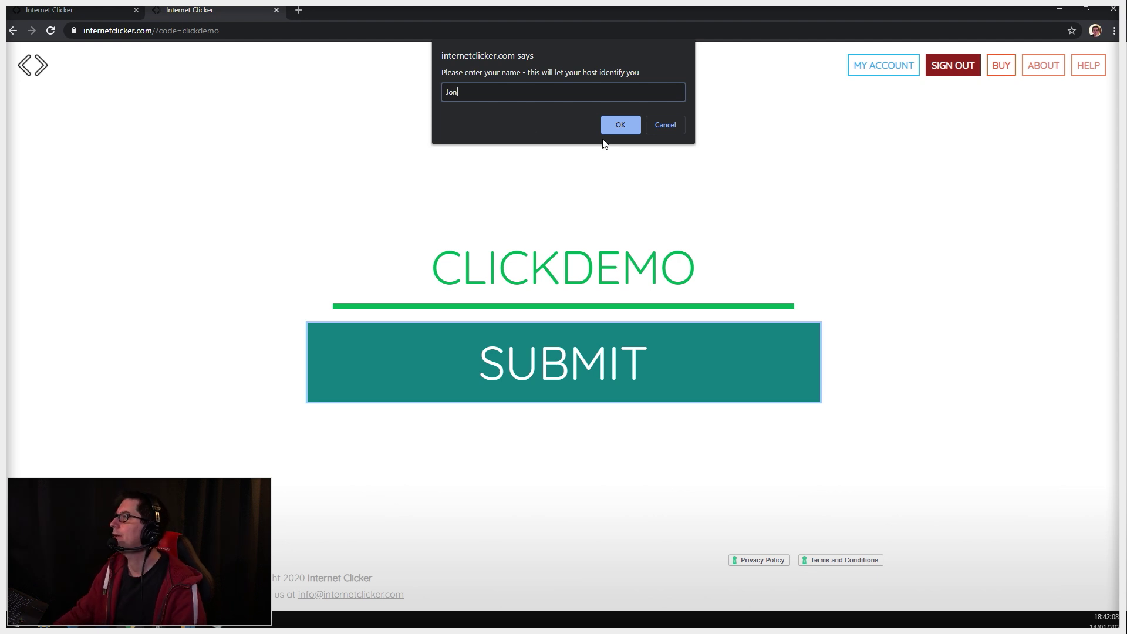
{"action": "left_click", "coordinate": [617, 125]}
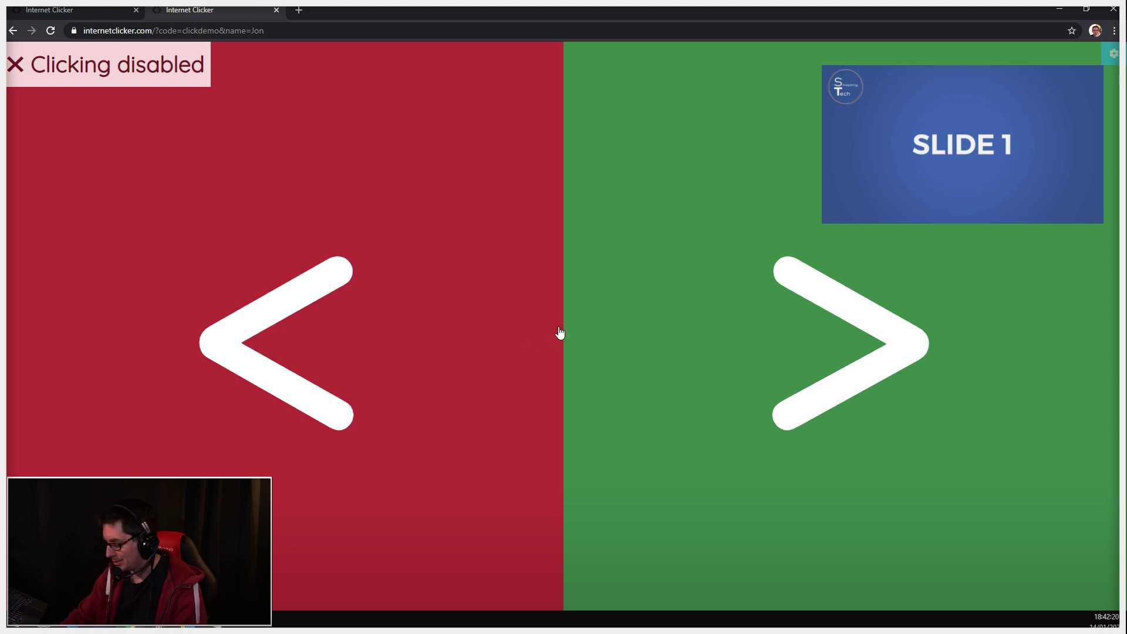
Step: Make the clicker page full screen with F11, then switch back to the Control Center tab
{"action": "key", "text": "F11"}
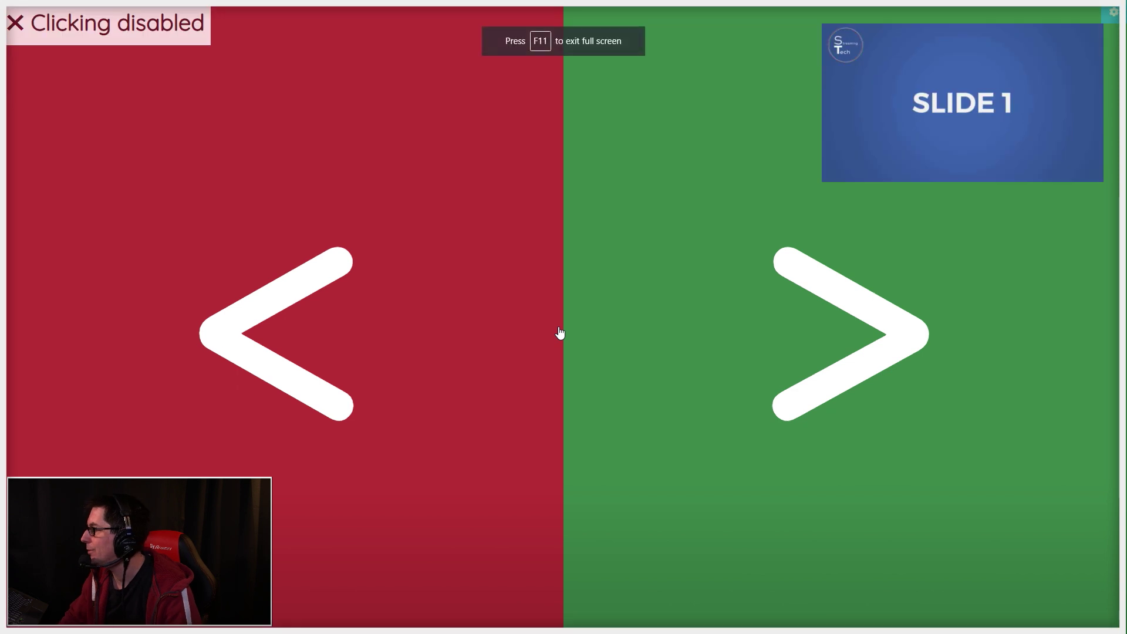
{"action": "key", "text": "ctrl+Tab"}
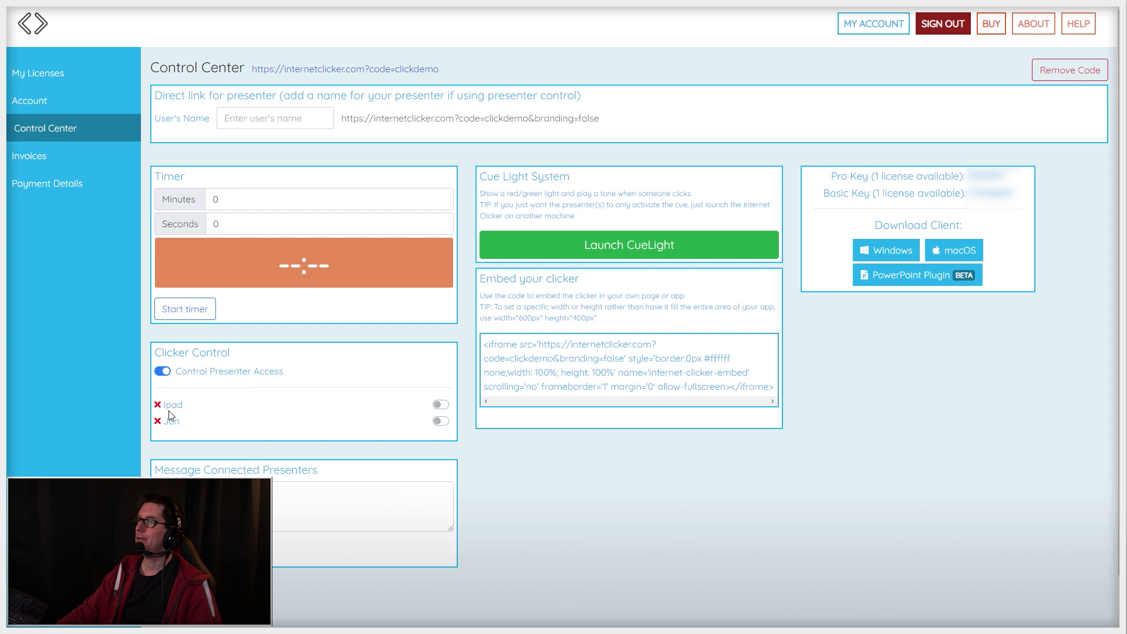
Step: Turn on the new presenter's Clicker Control toggle to grant clicking access
{"action": "left_click", "coordinate": [441, 422]}
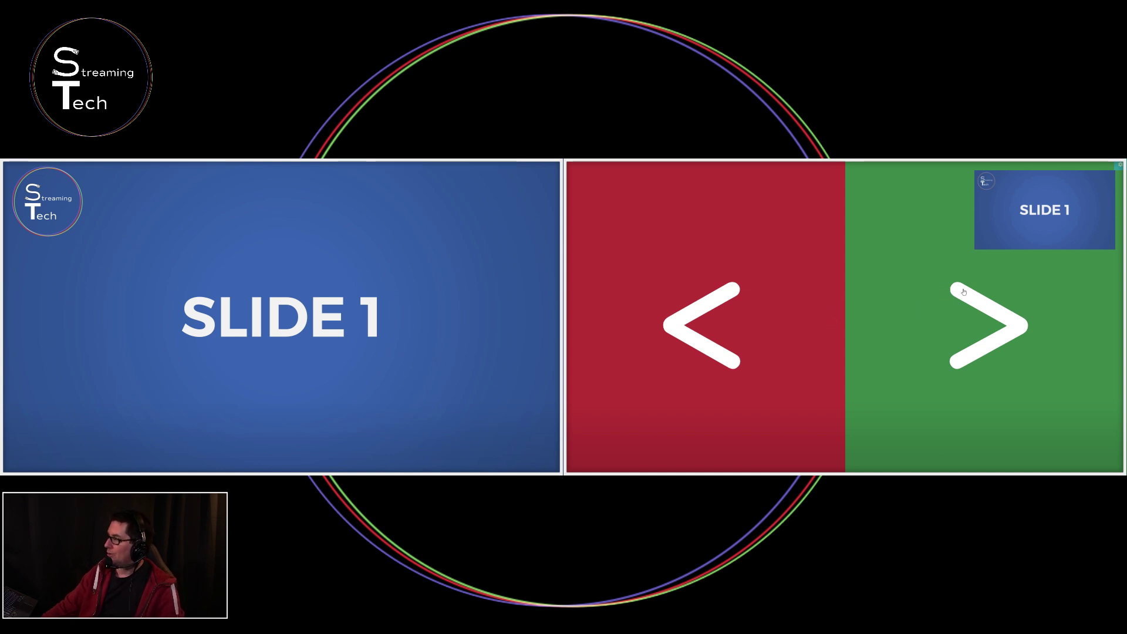
Step: Advance to SLIDE 3 with the green > panel twice, then go back to SLIDE 2 with red <
{"action": "left_click", "coordinate": [947, 305]}
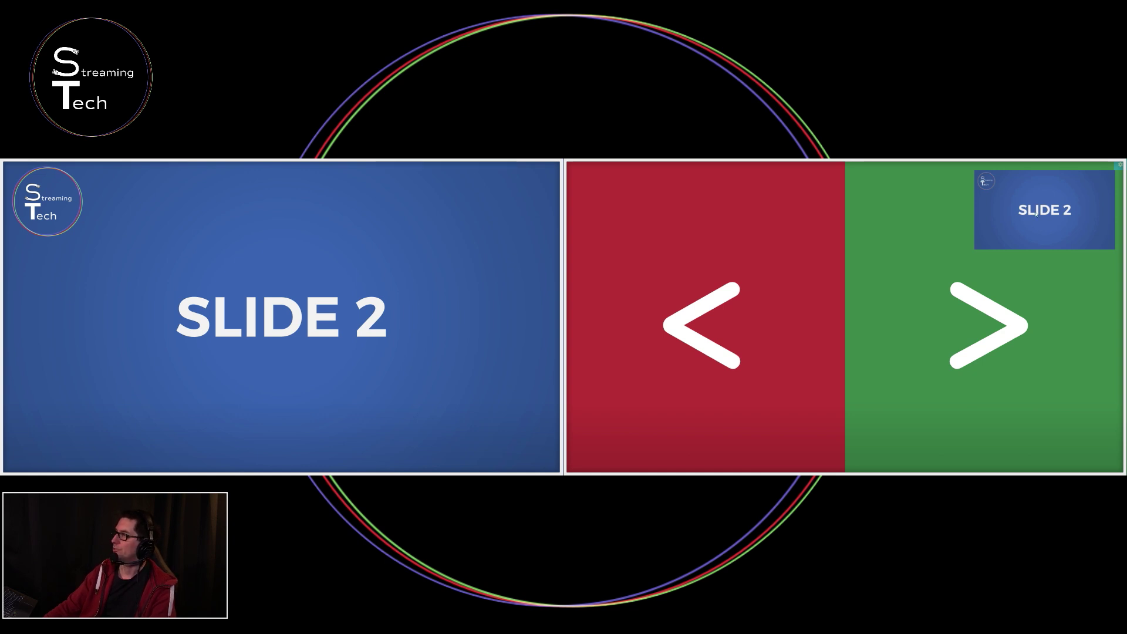
{"action": "left_click", "coordinate": [1009, 326]}
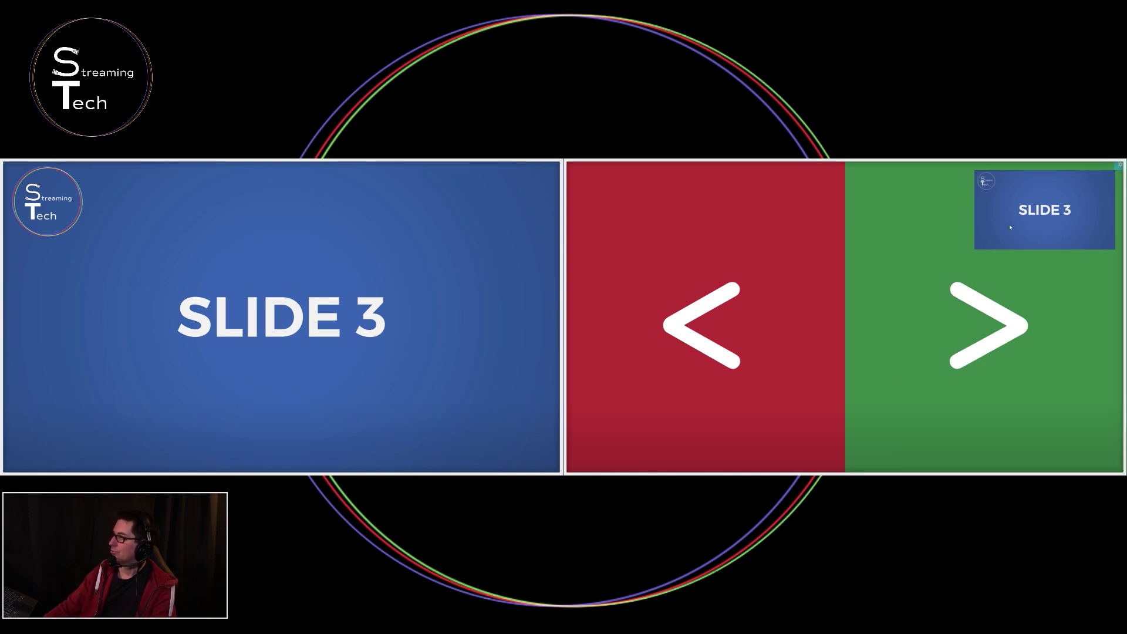
{"action": "left_click", "coordinate": [705, 311]}
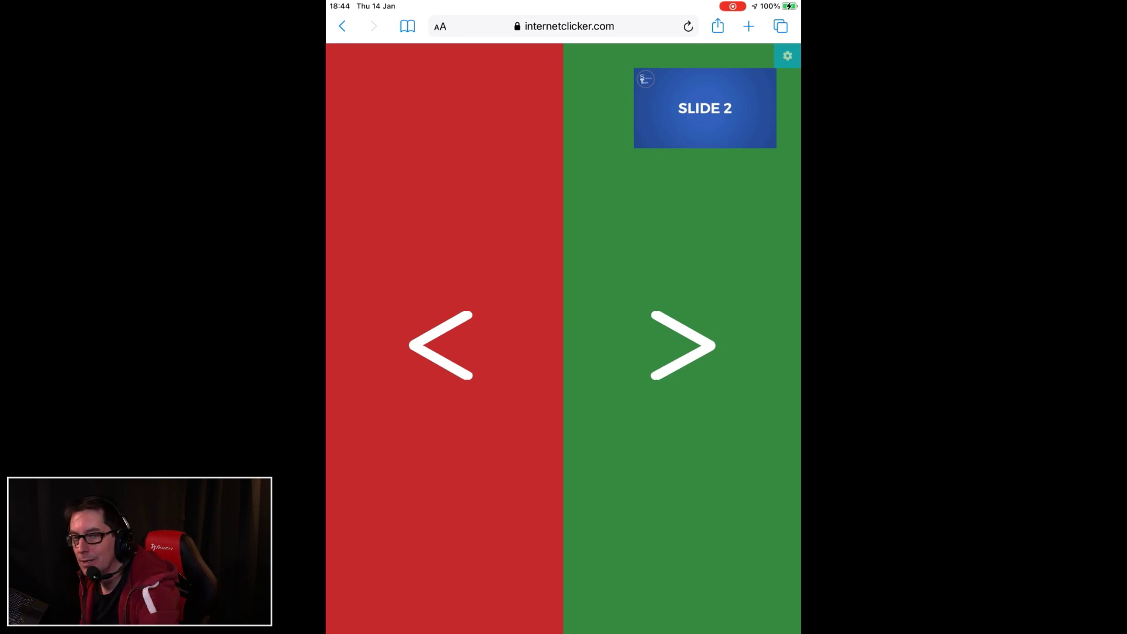
{"action": "left_click", "coordinate": [682, 345]}
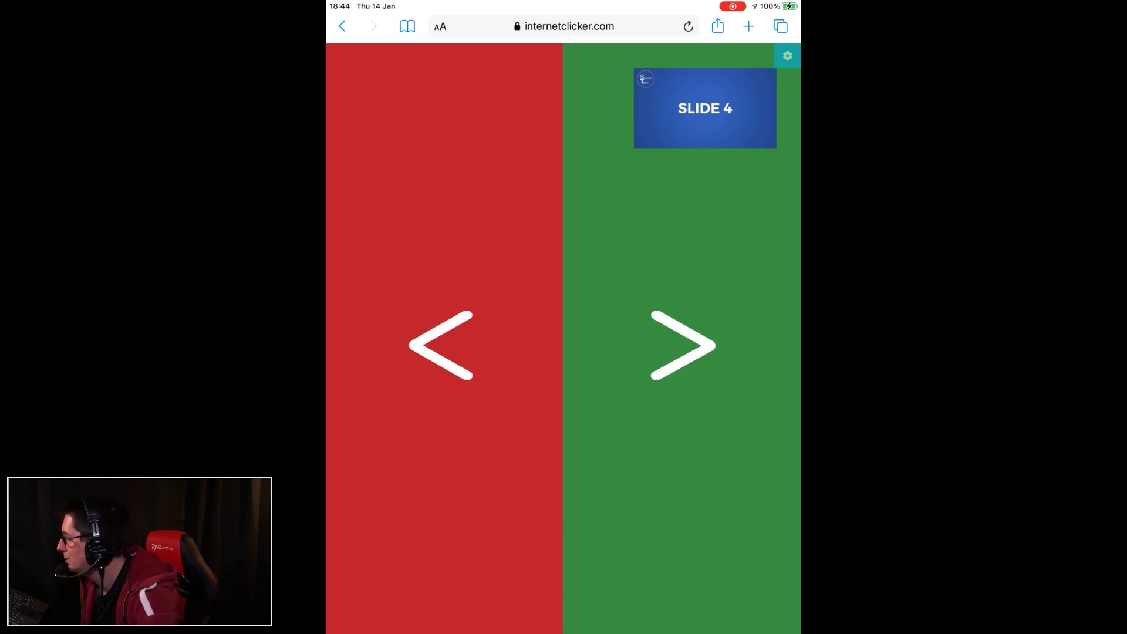
{"action": "left_click", "coordinate": [441, 345]}
{"action": "left_click", "coordinate": [440, 345]}
{"action": "left_click", "coordinate": [440, 345]}
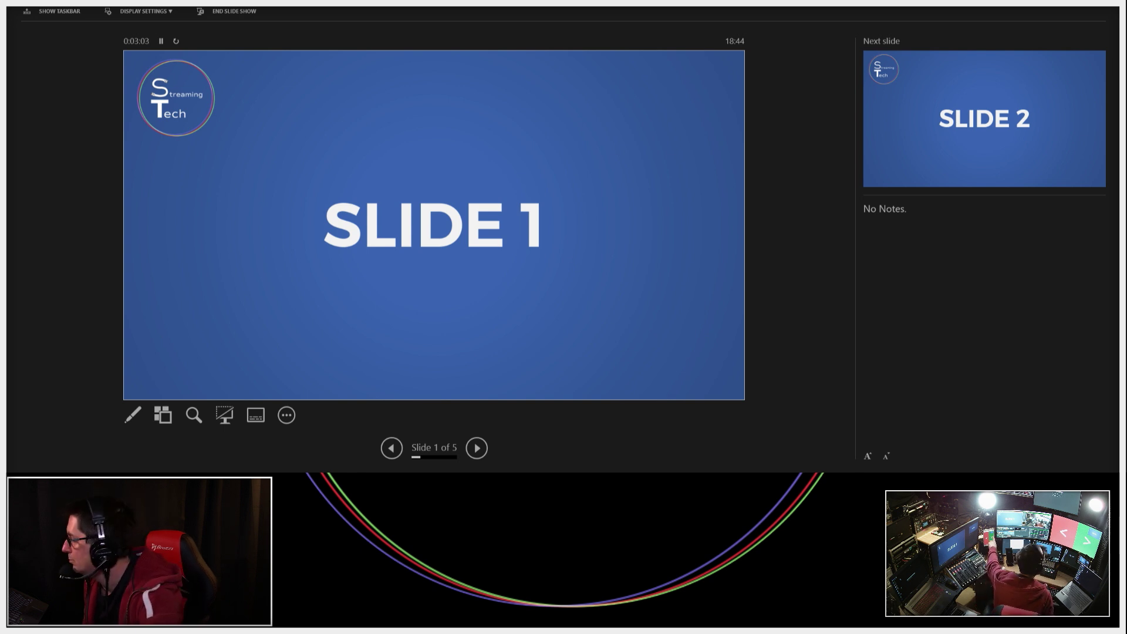
Step: Advance from slide 2 to slide 5 with the right arrow, then step back with the left arrow
{"action": "key", "text": "Right"}
{"action": "key", "text": "Right"}
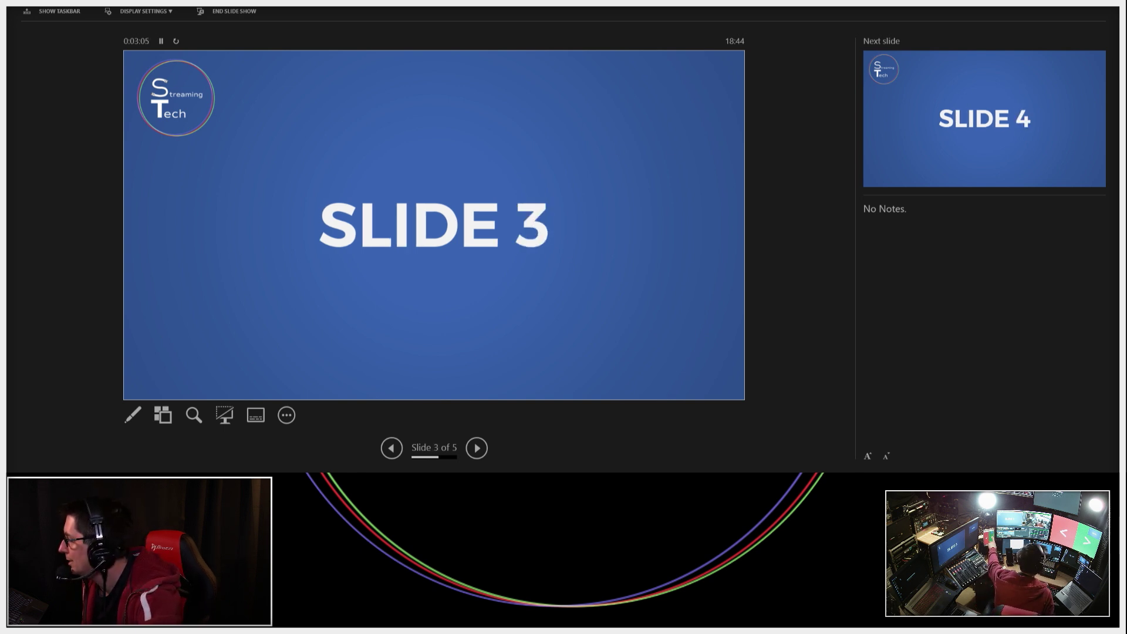
{"action": "key", "text": "Right"}
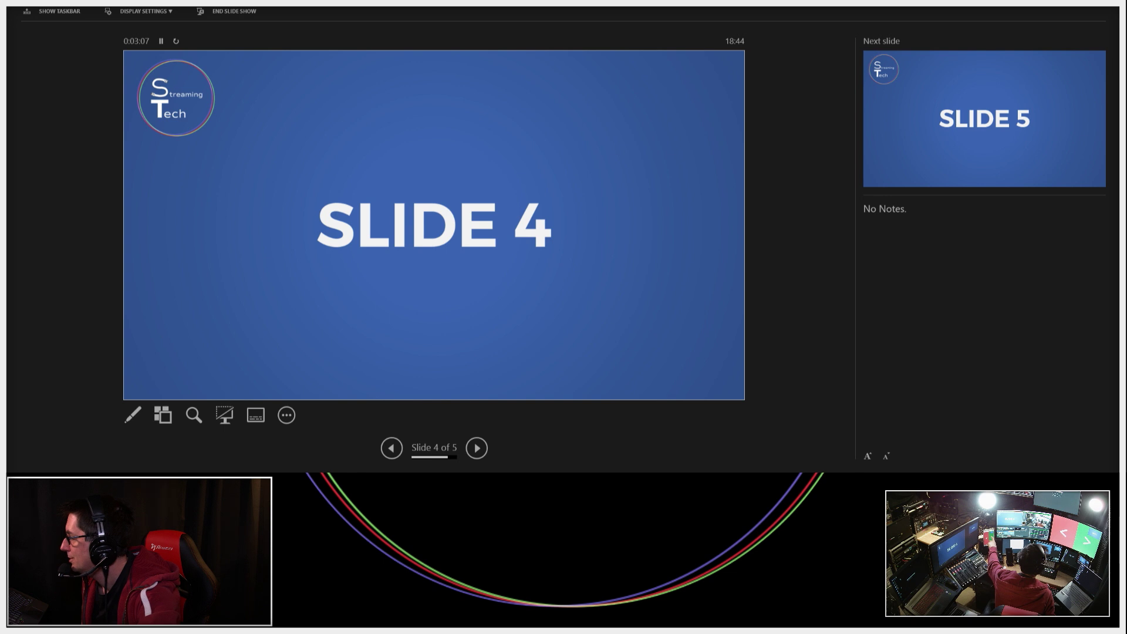
{"action": "key", "text": "Right"}
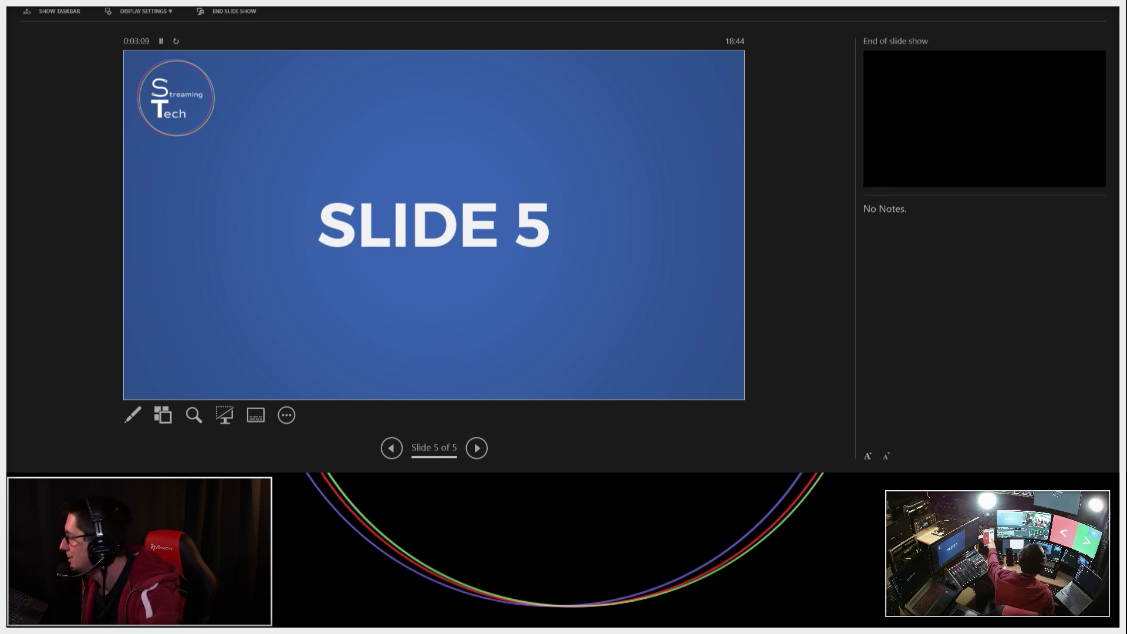
{"action": "key", "text": "Left"}
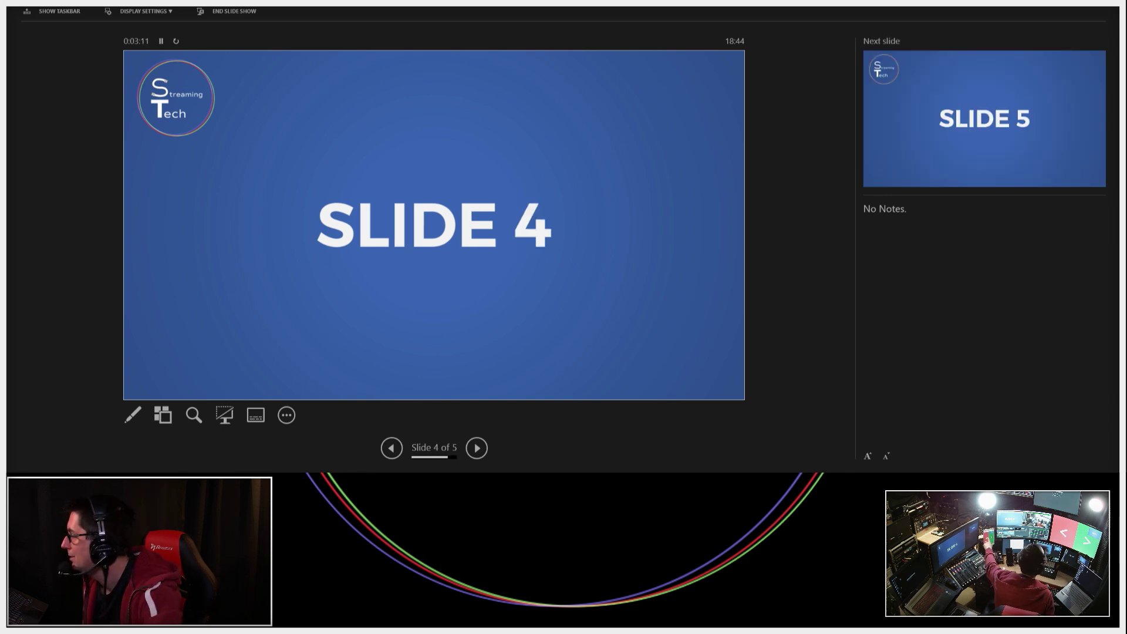
{"action": "key", "text": "Left"}
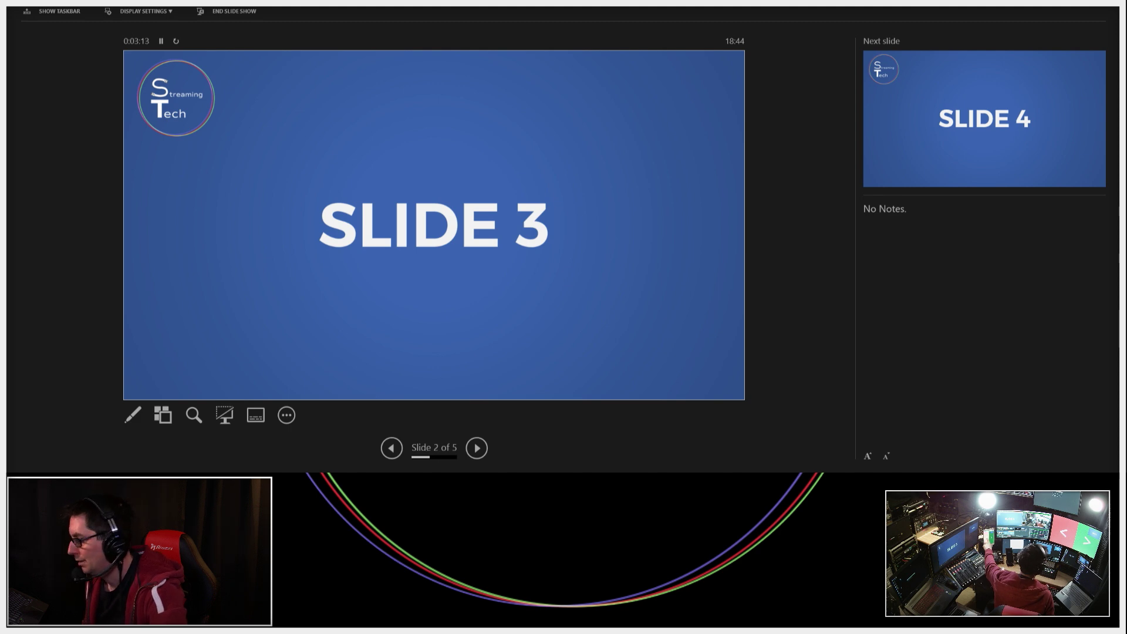
{"action": "key", "text": "Left"}
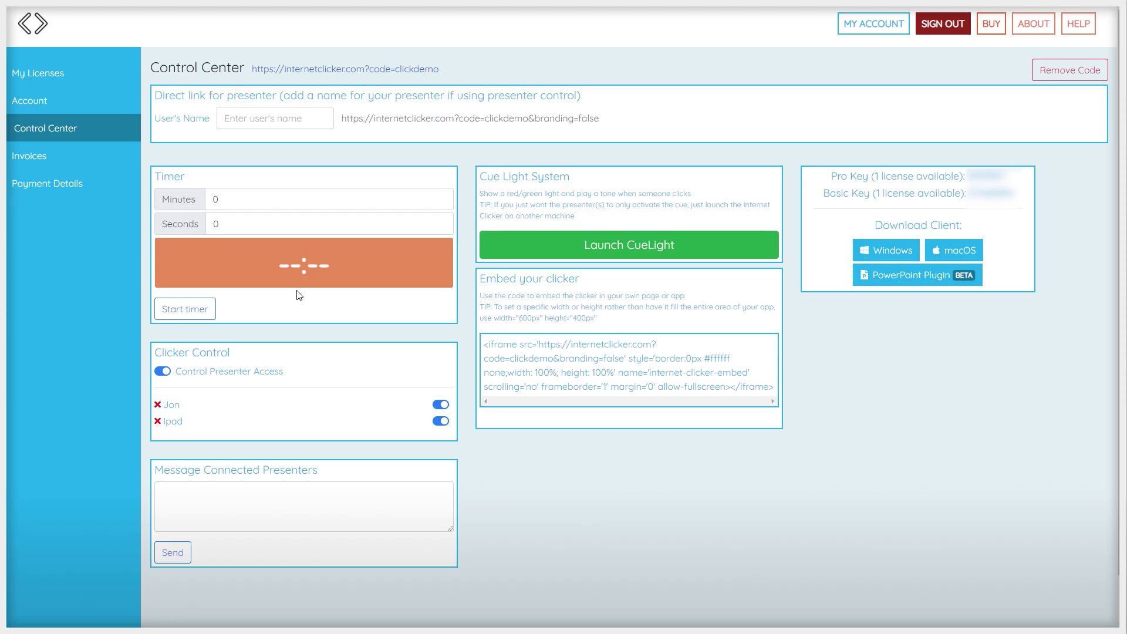
Step: Start a 15-minute countdown timer and return to the full-screen clicker page
{"action": "double_click", "coordinate": [238, 202]}
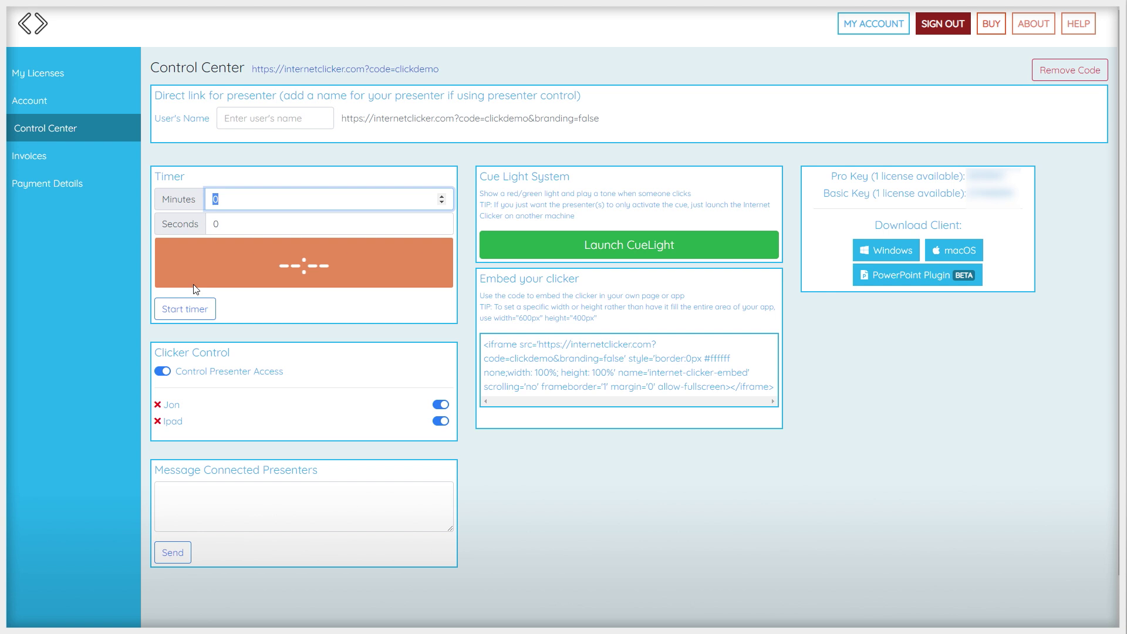
{"action": "type", "text": "15"}
{"action": "left_click", "coordinate": [205, 316]}
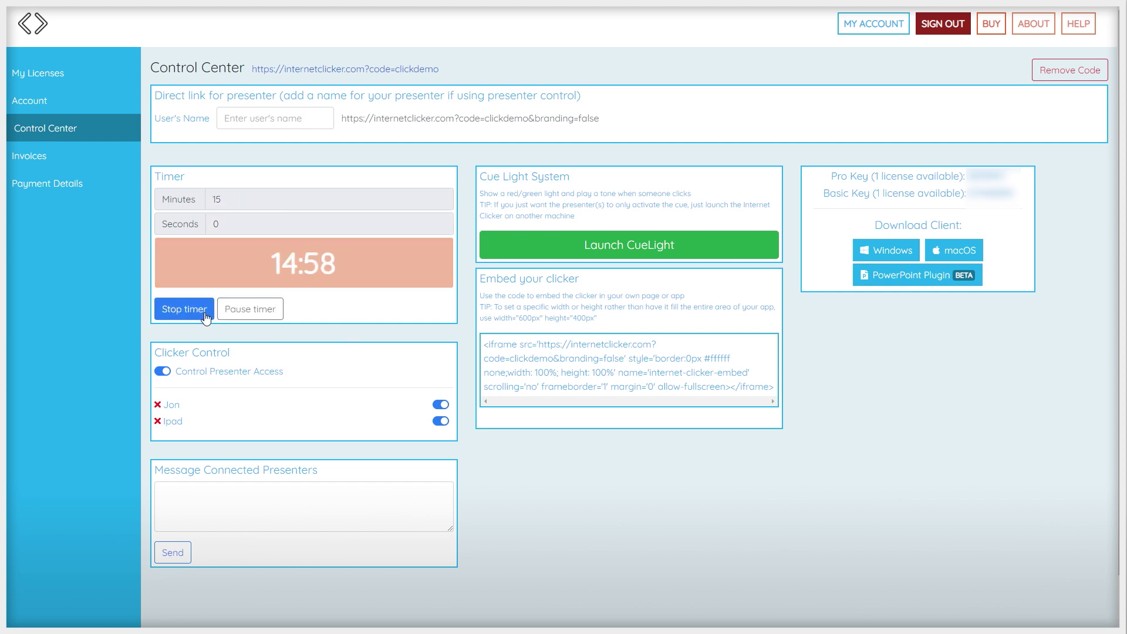
{"action": "key", "text": "alt+Tab"}
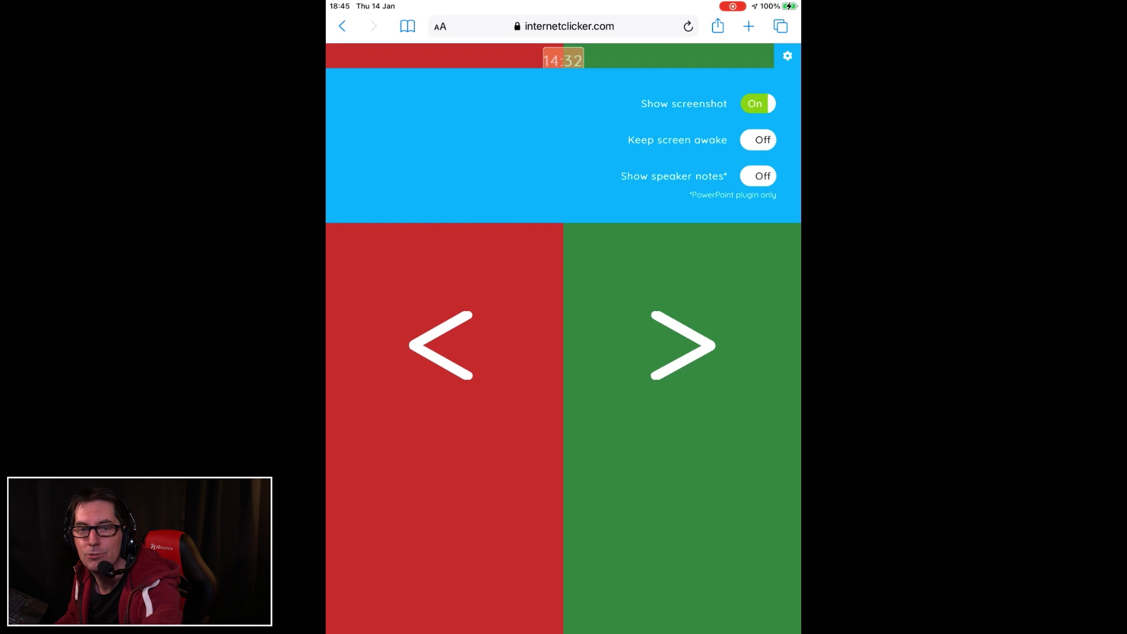
Step: Turn Keep screen awake on in the iPad clicker settings, then close the settings panel
{"action": "left_click", "coordinate": [758, 139]}
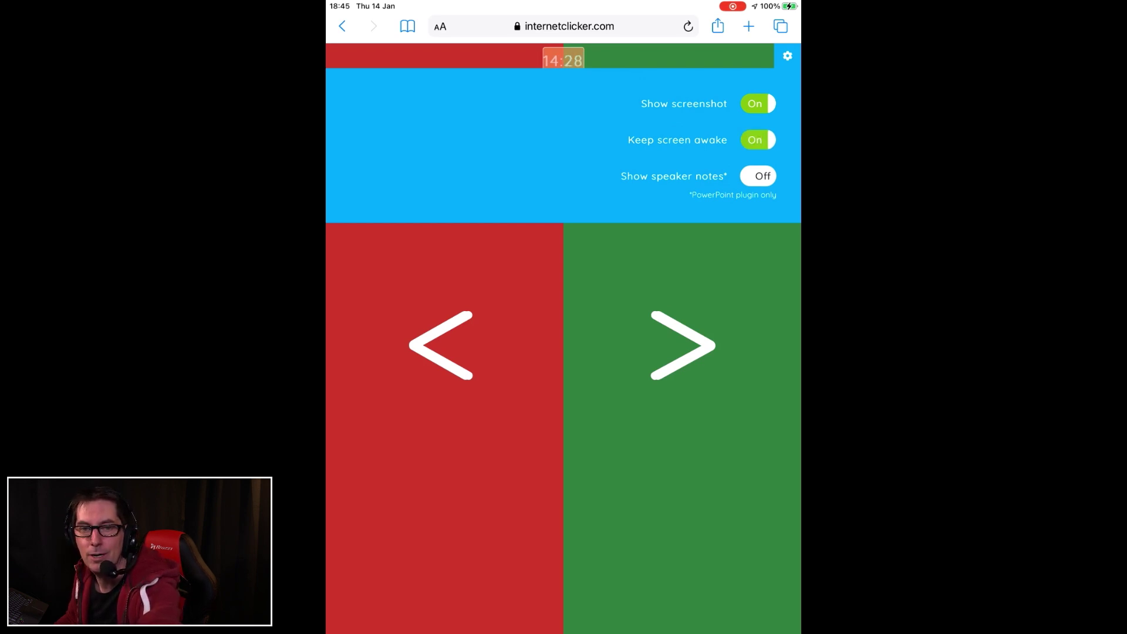
{"action": "left_click", "coordinate": [787, 56]}
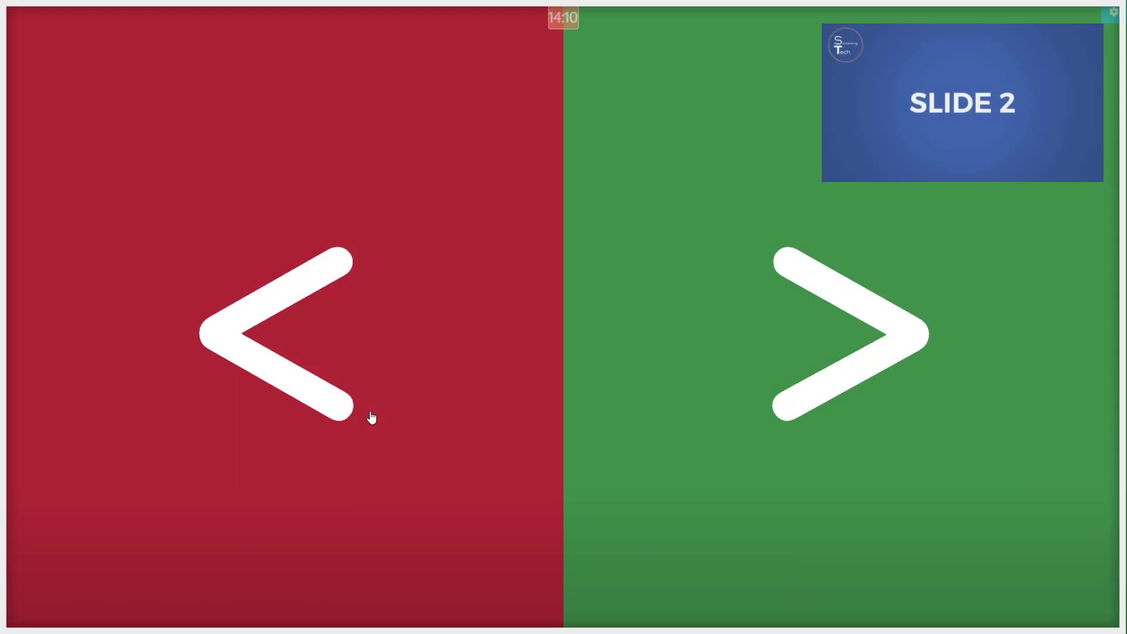
Step: Switch Show speaker notes to On in the clicker's gear settings
{"action": "left_click", "coordinate": [1113, 13]}
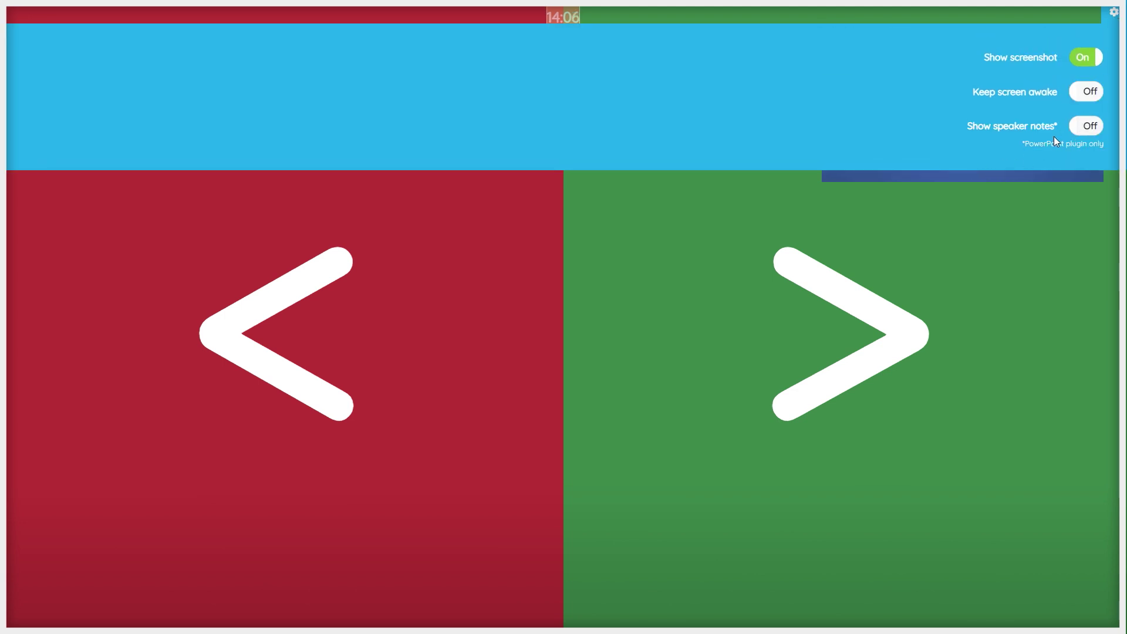
{"action": "left_click", "coordinate": [1086, 130]}
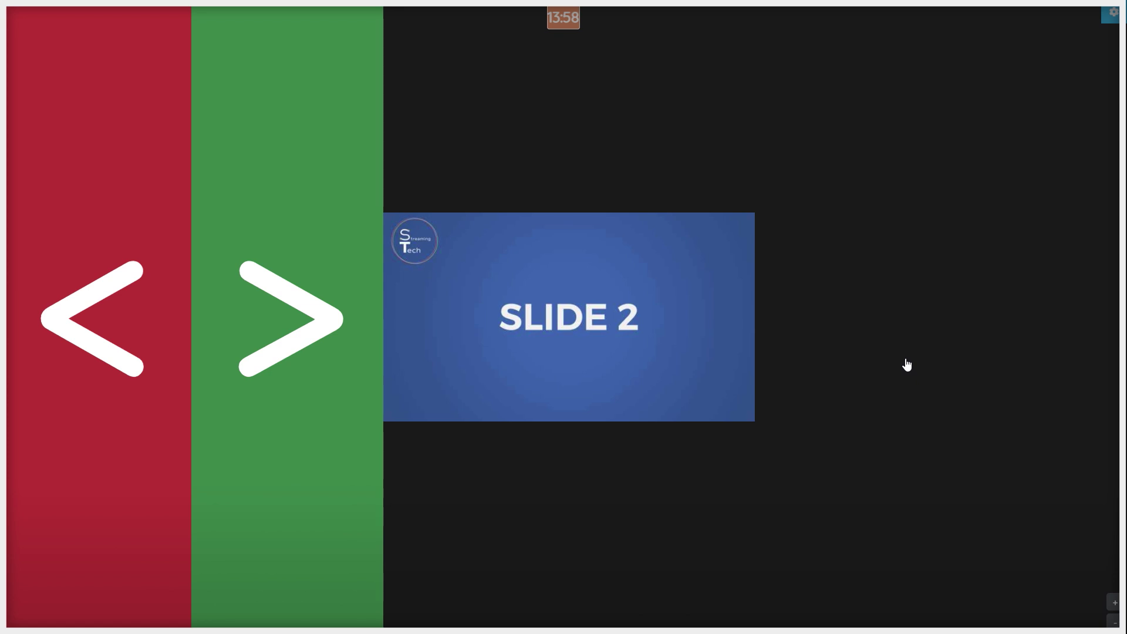
{"action": "left_click", "coordinate": [936, 460]}
{"action": "left_click", "coordinate": [989, 222]}
Step: Pause the countdown at 13:40 in the Control Center and send connected presenters a greeting message
{"action": "key", "text": "alt+Tab"}
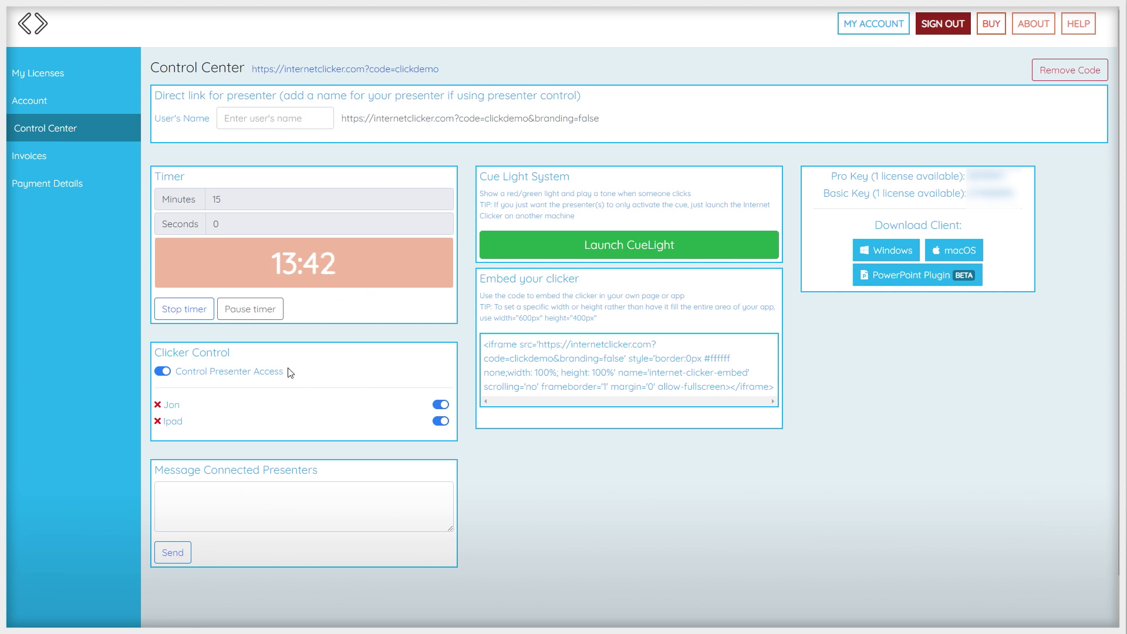
{"action": "left_click", "coordinate": [269, 311]}
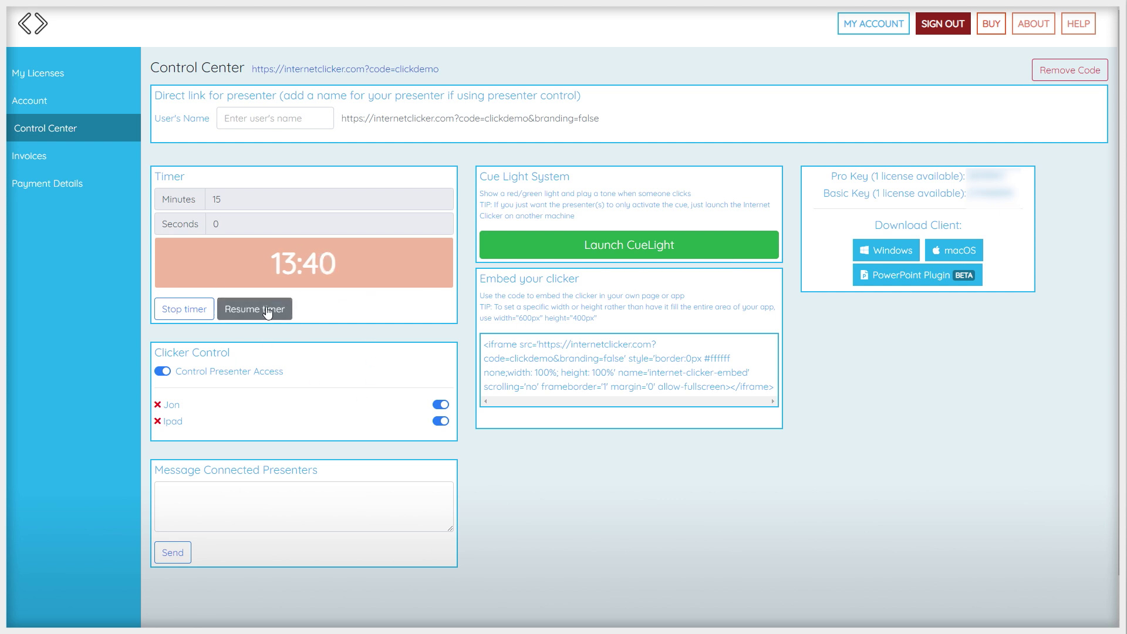
{"action": "left_click", "coordinate": [249, 503]}
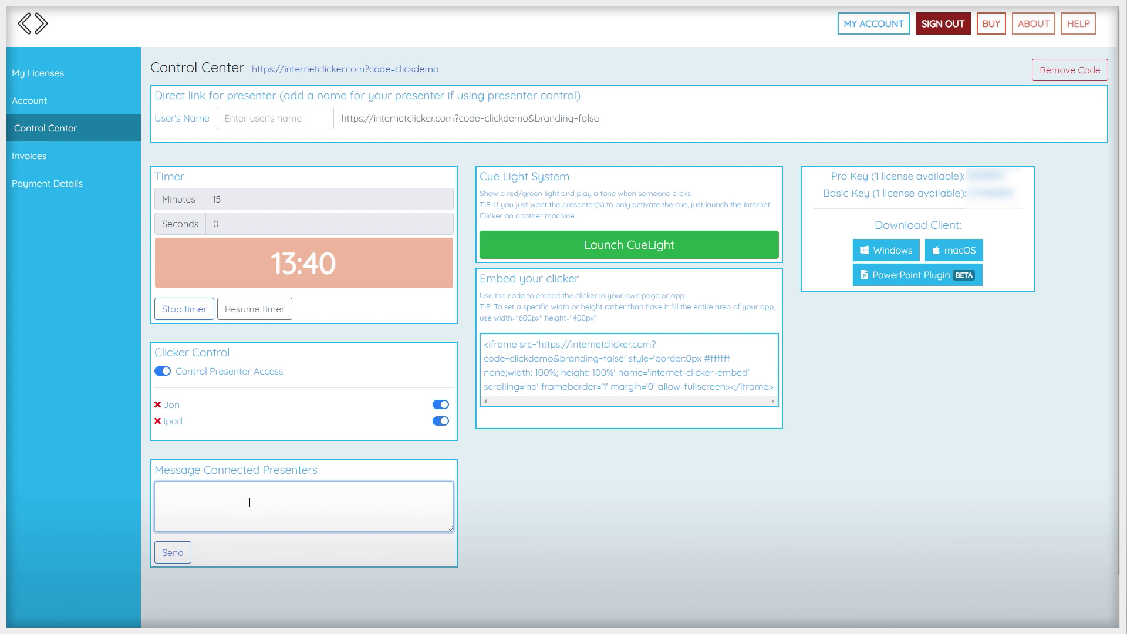
{"action": "type", "text": "Hello from Jon"}
{"action": "left_click", "coordinate": [175, 553]}
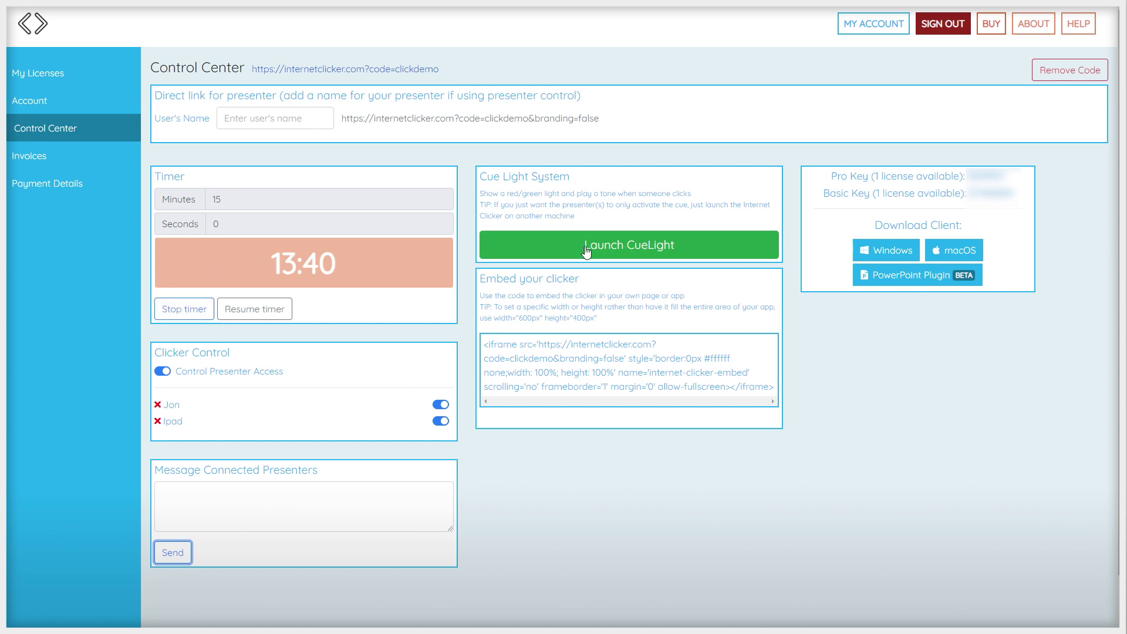
Step: Launch CueLight and test the green forward and red back cue lights
{"action": "left_click", "coordinate": [646, 252]}
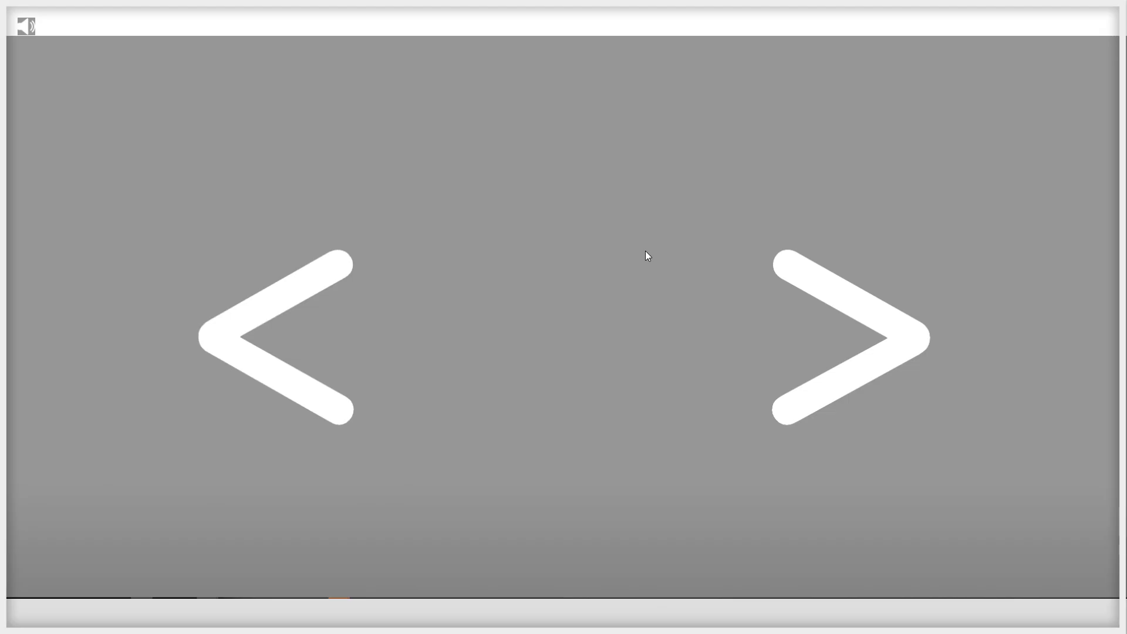
{"action": "left_click", "coordinate": [643, 251]}
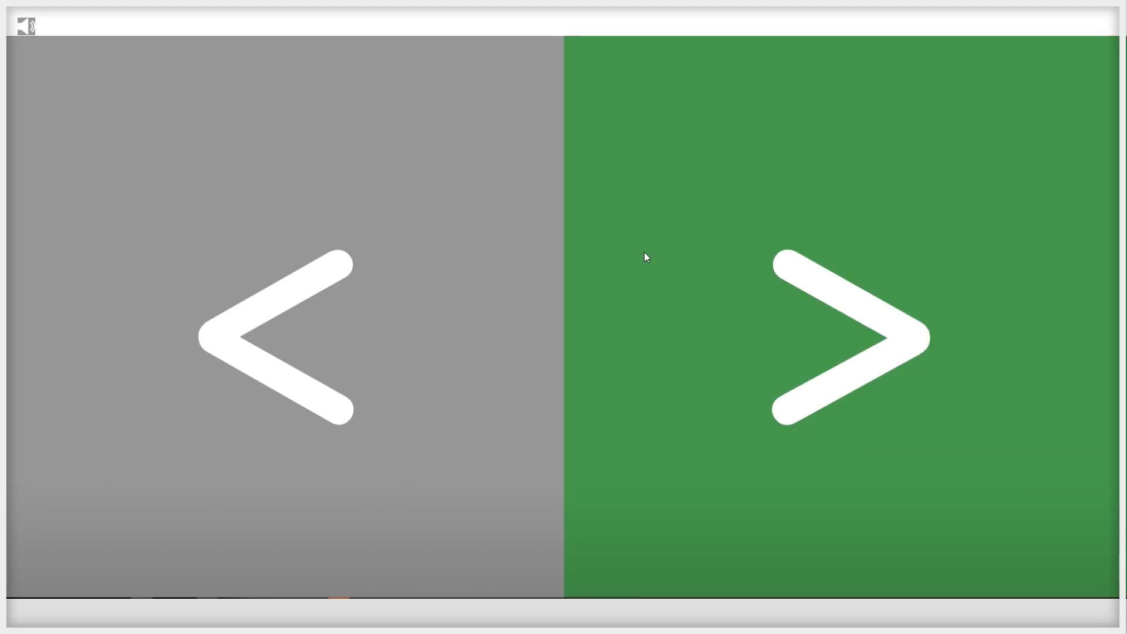
{"action": "key", "text": "Left"}
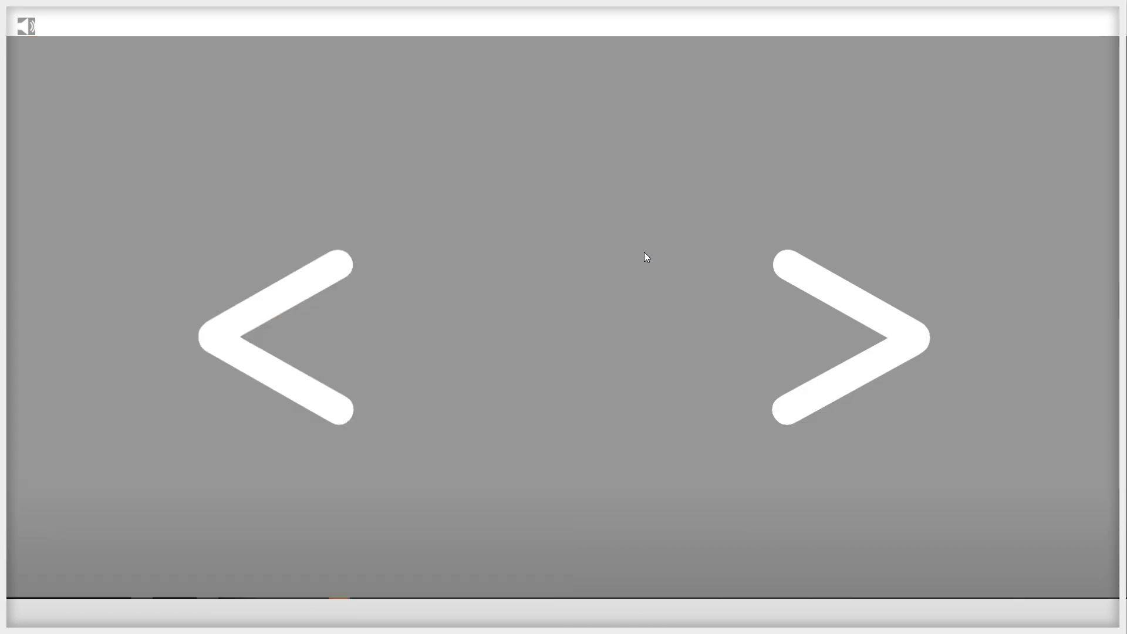
{"action": "left_click", "coordinate": [644, 252]}
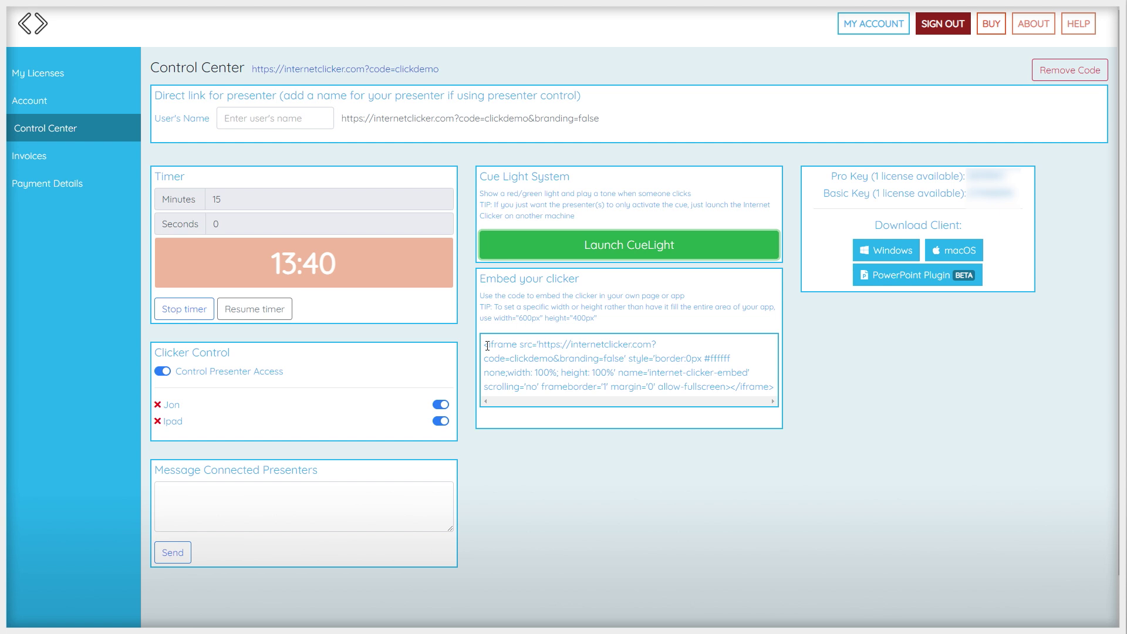
Step: Select the clickdemo iframe embed code, then put the cursor in the direct-link User's Name field
{"action": "left_click_drag", "start_coordinate": [486, 345], "coordinate": [789, 427]}
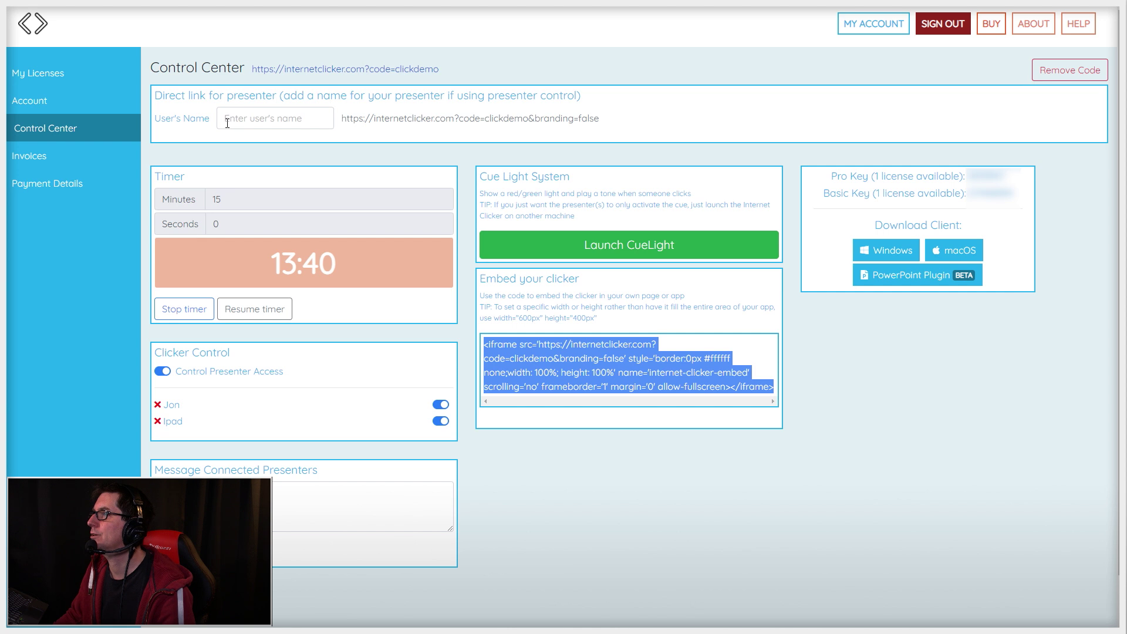
{"action": "left_click", "coordinate": [268, 127]}
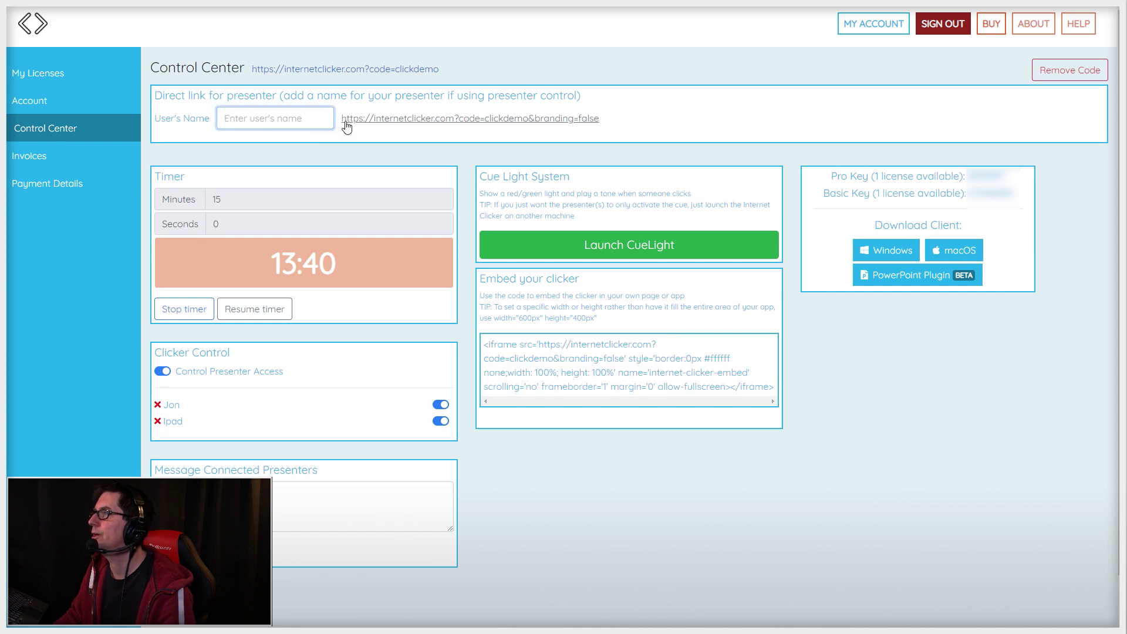